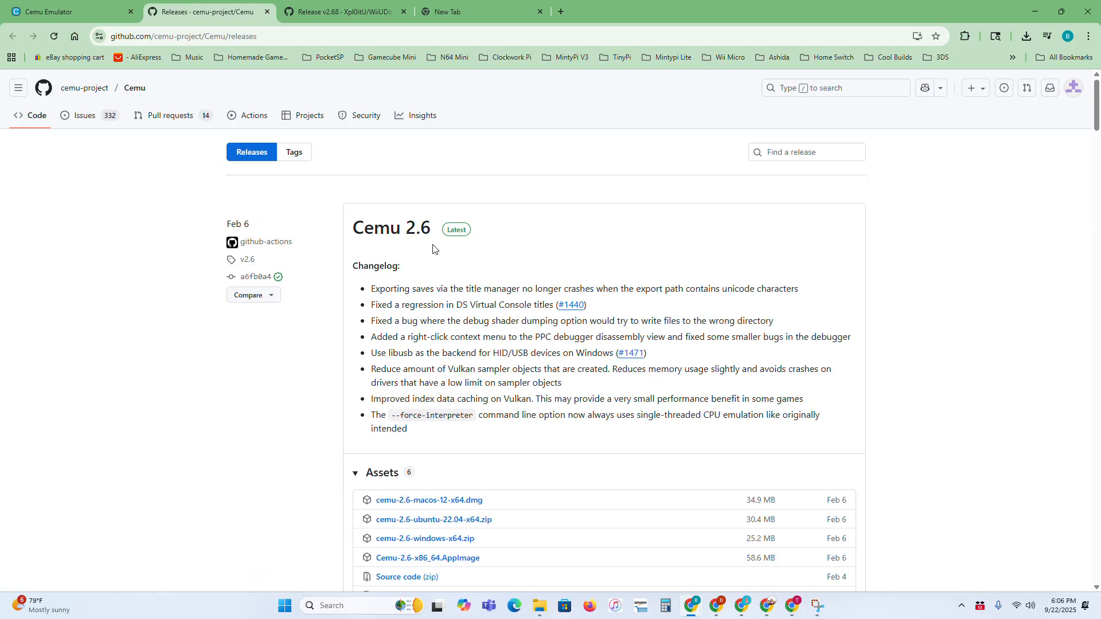
Review the release assets for Cemu 2.6 and WiiUDownloader v2.68 on their GitHub pages.
{"action": "scroll", "coordinate": [529, 389], "scroll_direction": "down", "scroll_amount": 2}
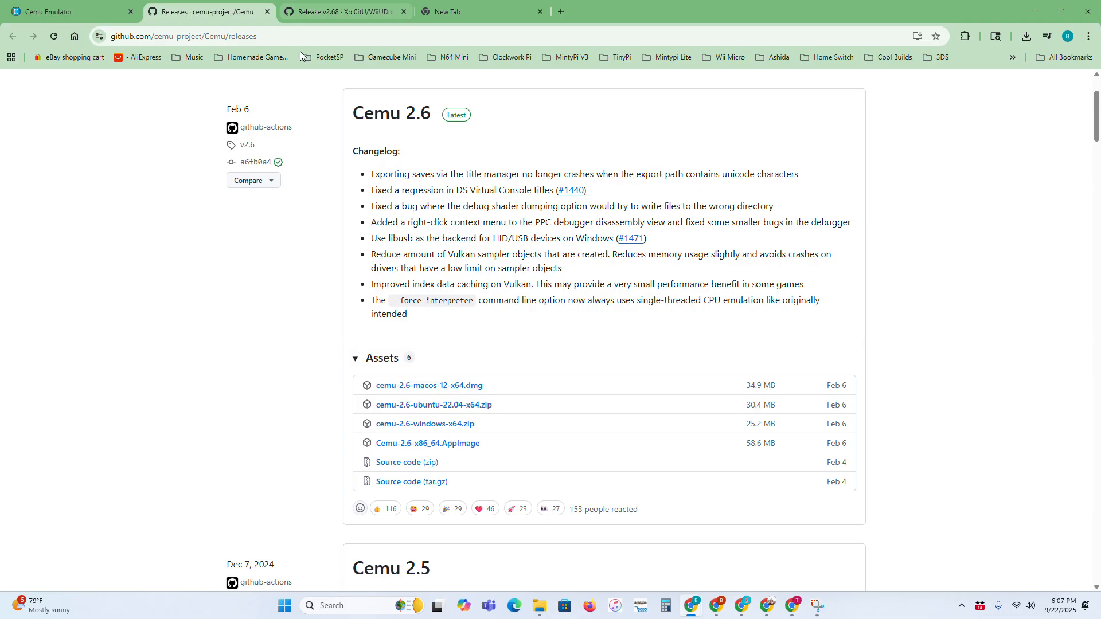
{"action": "left_click", "coordinate": [342, 3]}
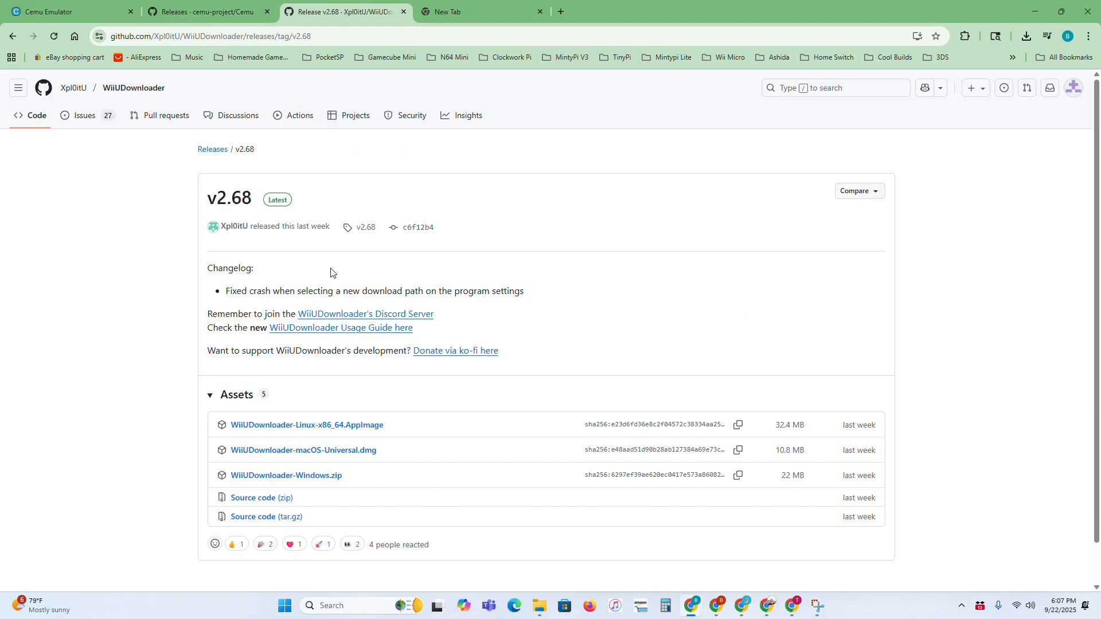
{"action": "scroll", "coordinate": [321, 270], "scroll_direction": "down", "scroll_amount": 1}
{"action": "scroll", "coordinate": [321, 271], "scroll_direction": "up", "scroll_amount": 1}
{"action": "left_click", "coordinate": [421, 8]}
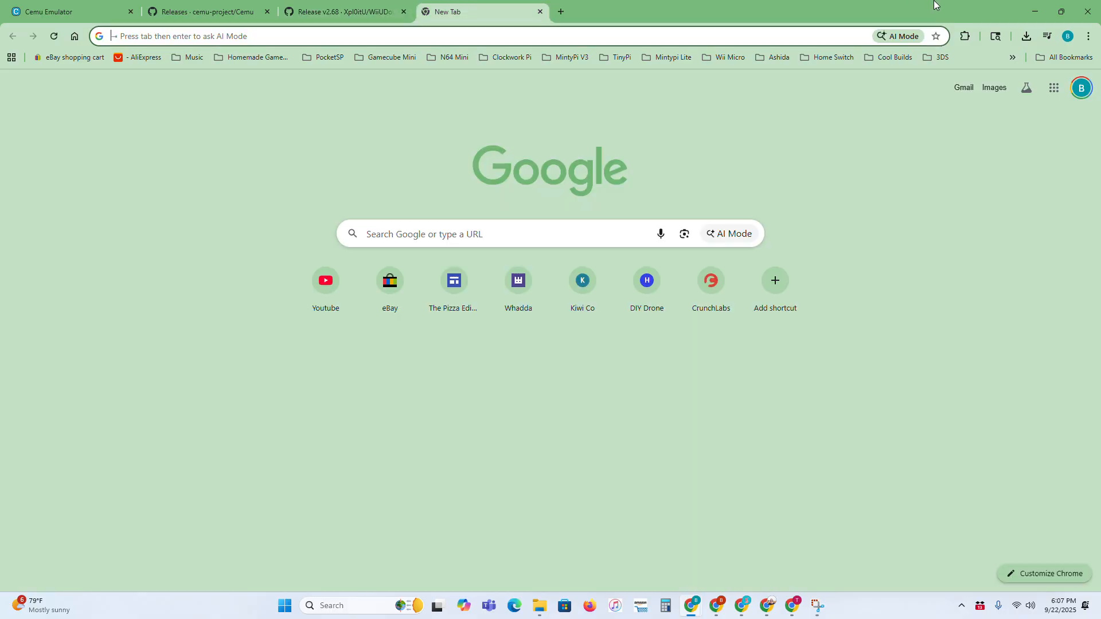
Launch WiiUDownloader.exe from the WiiUDownloader-Windows folder in the backups folder on Local Disk (I:).
{"action": "left_click", "coordinate": [540, 606]}
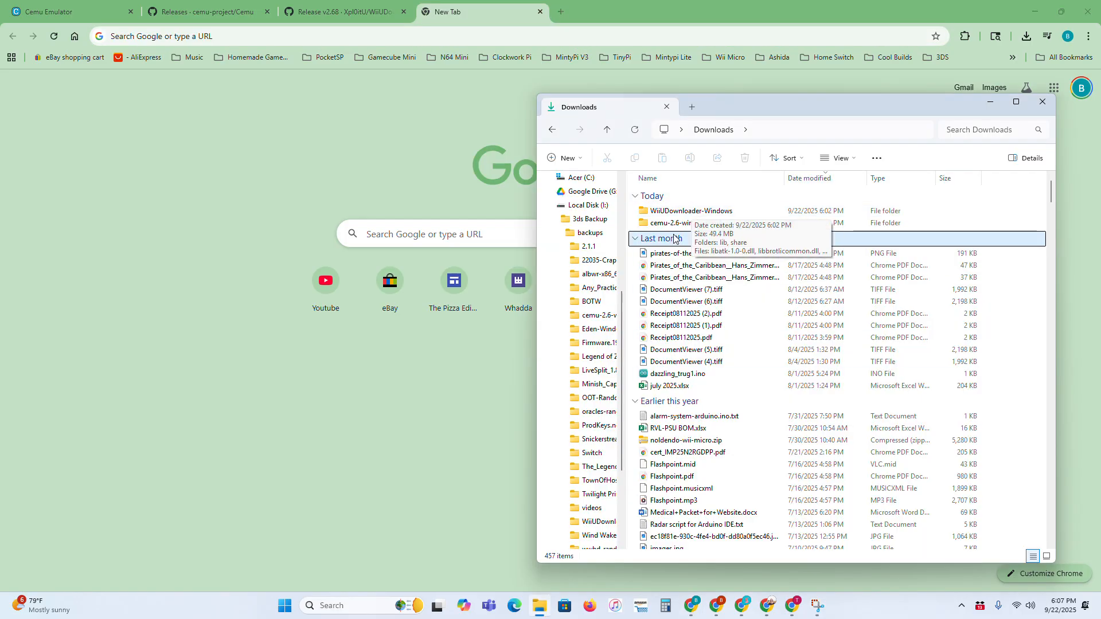
{"action": "left_click", "coordinate": [590, 236]}
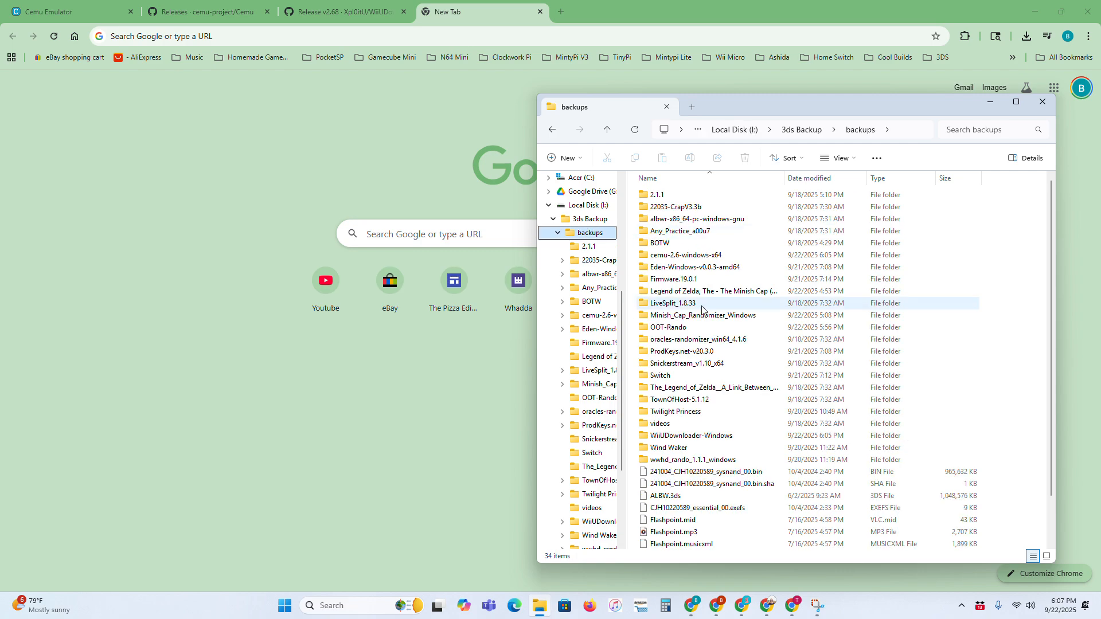
{"action": "double_click", "coordinate": [711, 440]}
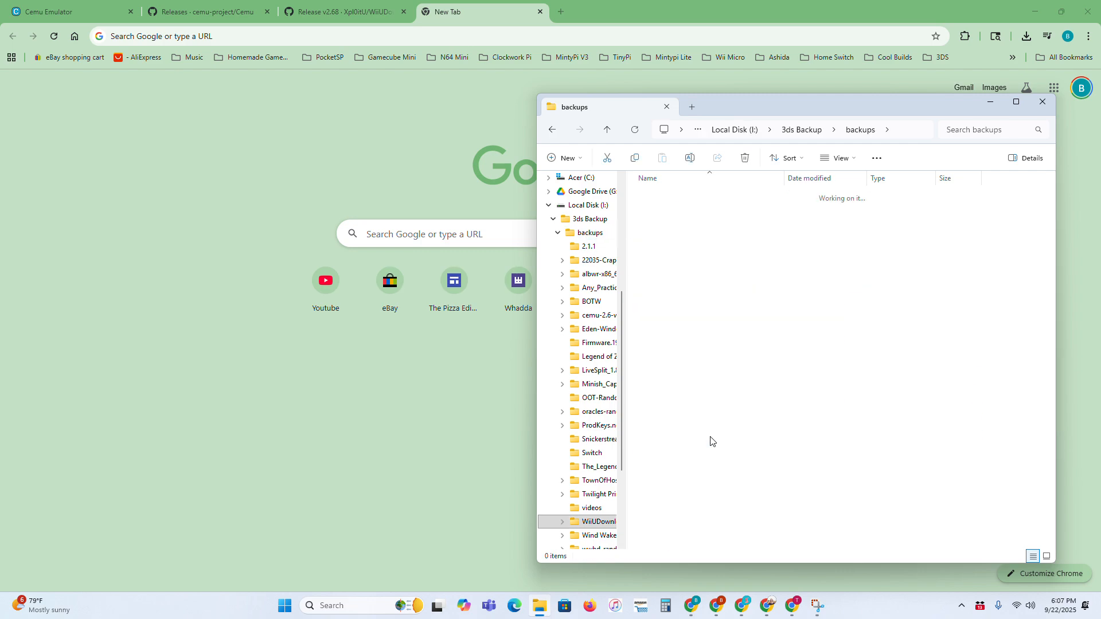
{"action": "scroll", "coordinate": [696, 439], "scroll_direction": "down", "scroll_amount": 6}
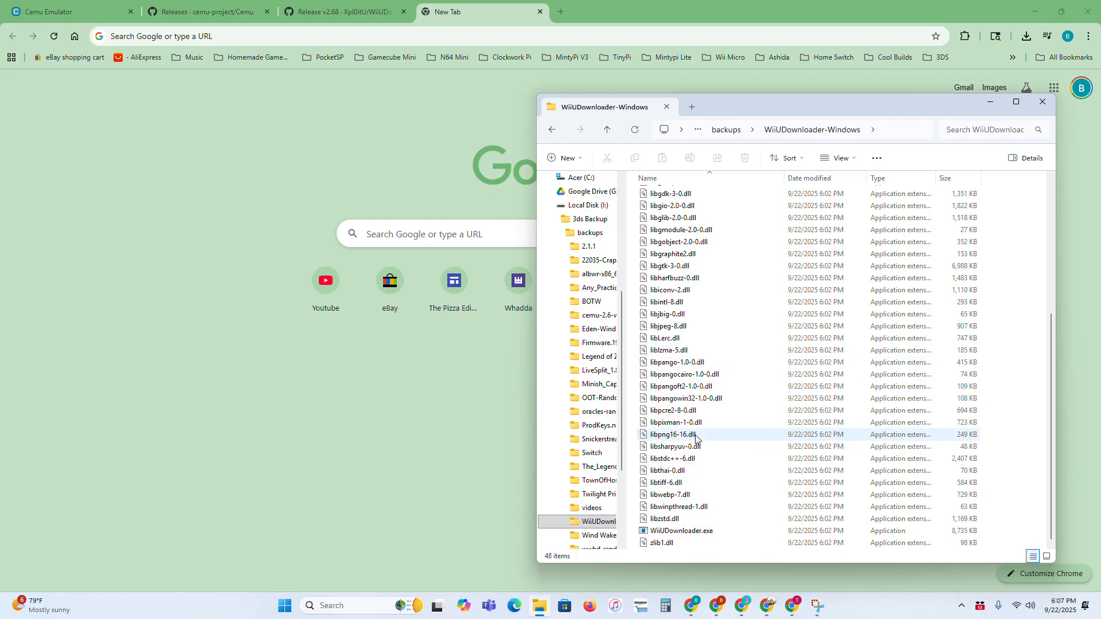
{"action": "left_click", "coordinate": [680, 532]}
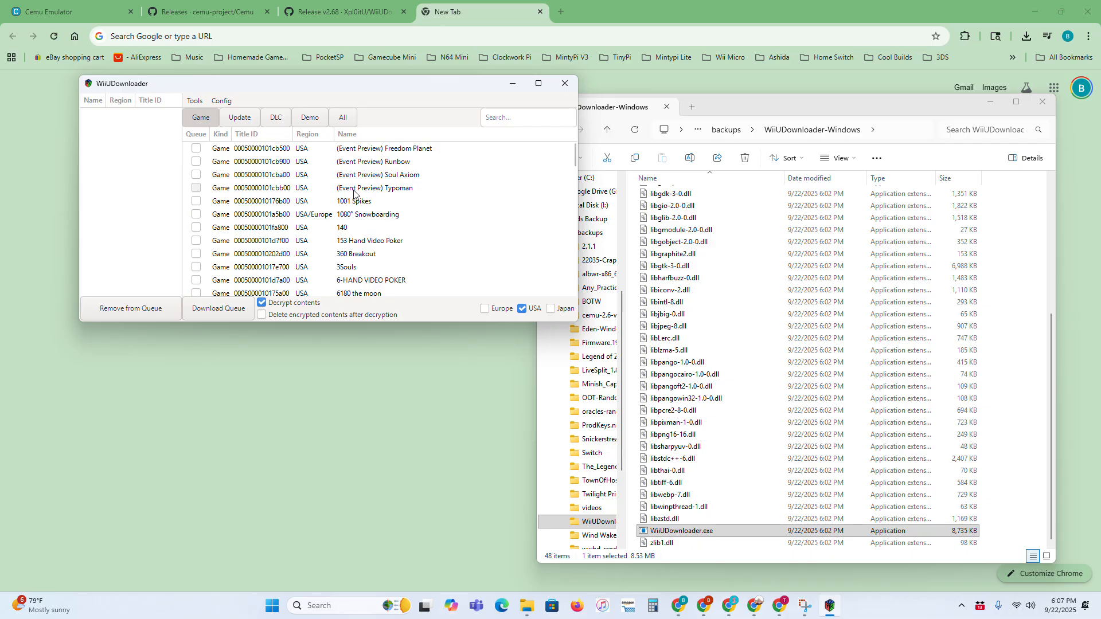
Queue the USA event preview games Runbow, Freedom Planet and Soul Axiom for download.
{"action": "scroll", "coordinate": [354, 194], "scroll_direction": "down", "scroll_amount": 10}
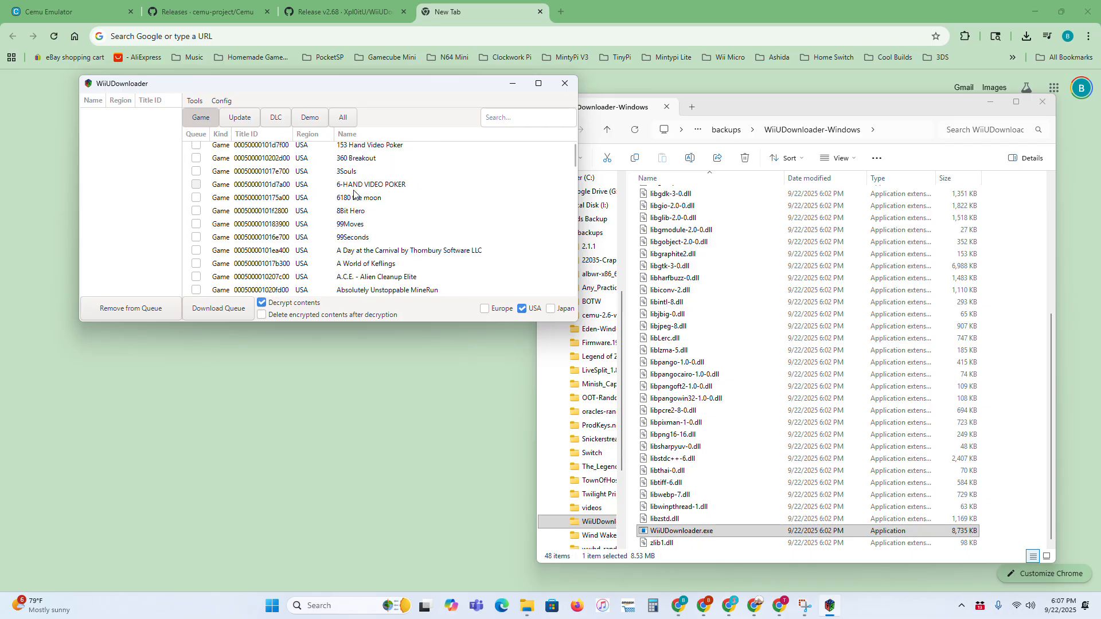
{"action": "scroll", "coordinate": [353, 194], "scroll_direction": "up", "scroll_amount": 10}
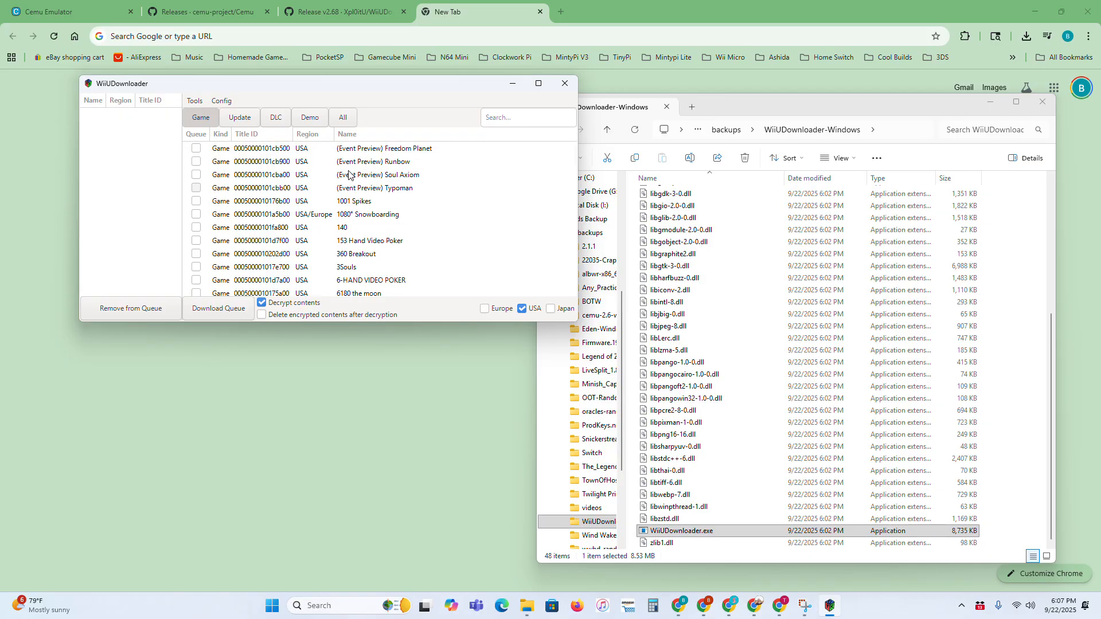
{"action": "left_click", "coordinate": [196, 161]}
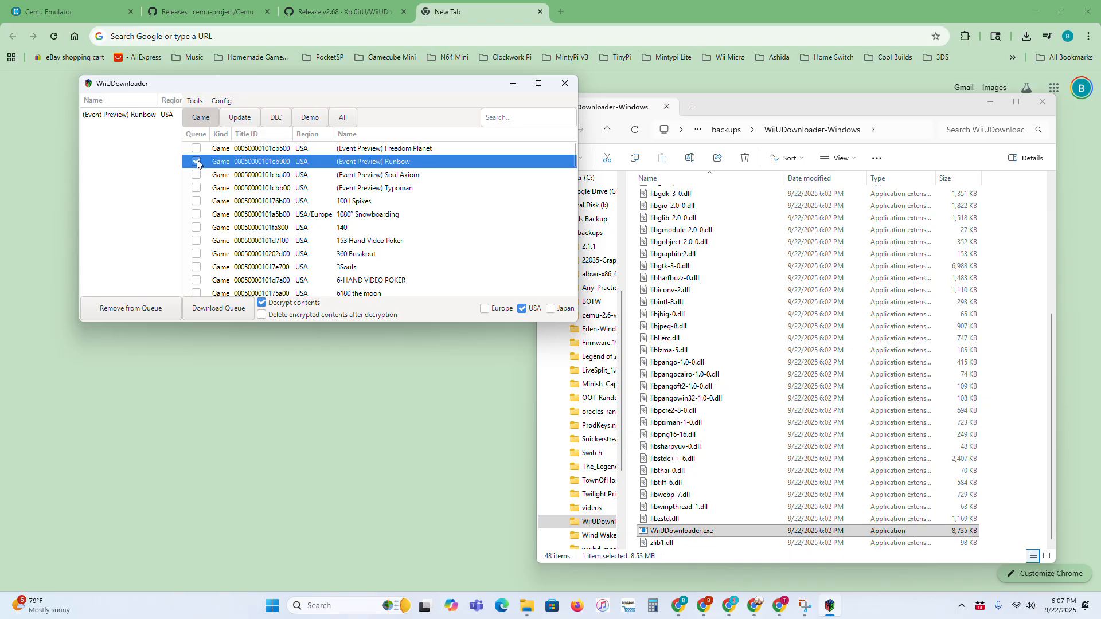
{"action": "left_click", "coordinate": [196, 149]}
{"action": "left_click", "coordinate": [197, 175]}
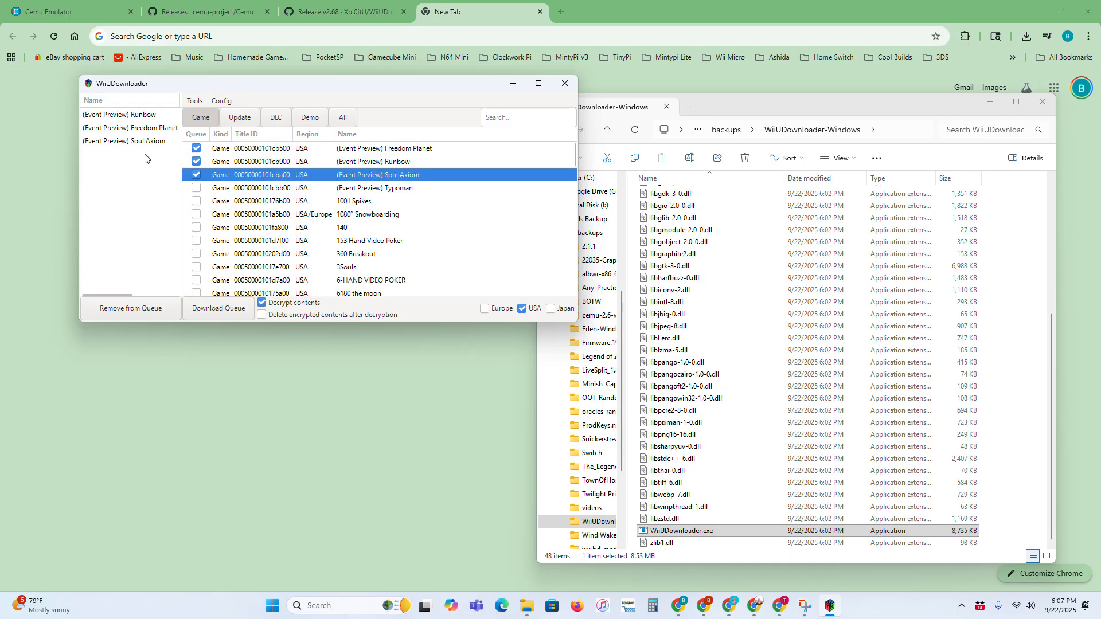
Check the DLC and update categories in WiiUDownloader, return to the games and close the program.
{"action": "left_click", "coordinate": [276, 118]}
{"action": "left_click", "coordinate": [248, 119]}
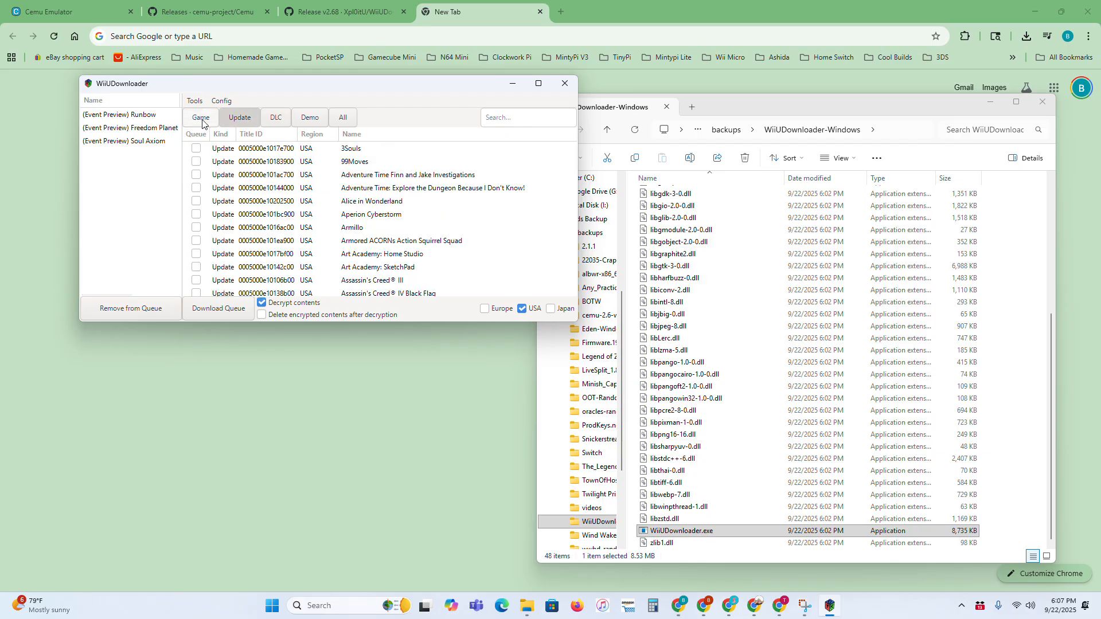
{"action": "left_click", "coordinate": [202, 122]}
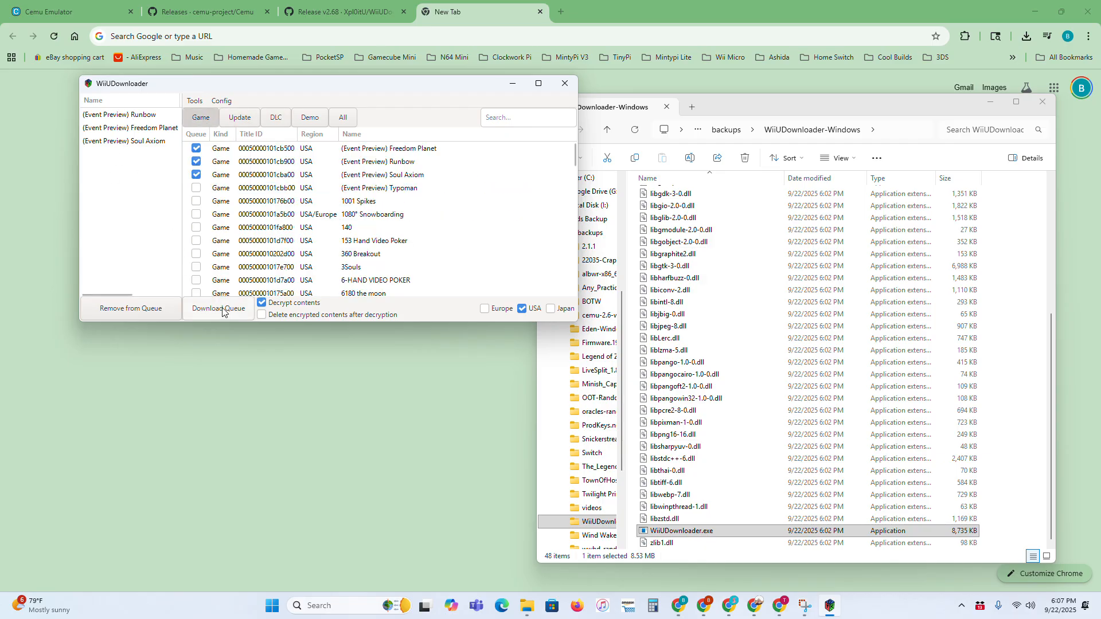
{"action": "left_click", "coordinate": [565, 84]}
Launch Cemu.exe from the Cemu_2.6 folder inside cemu-2.6-windows-x64 in the backups folder.
{"action": "left_click", "coordinate": [551, 132]}
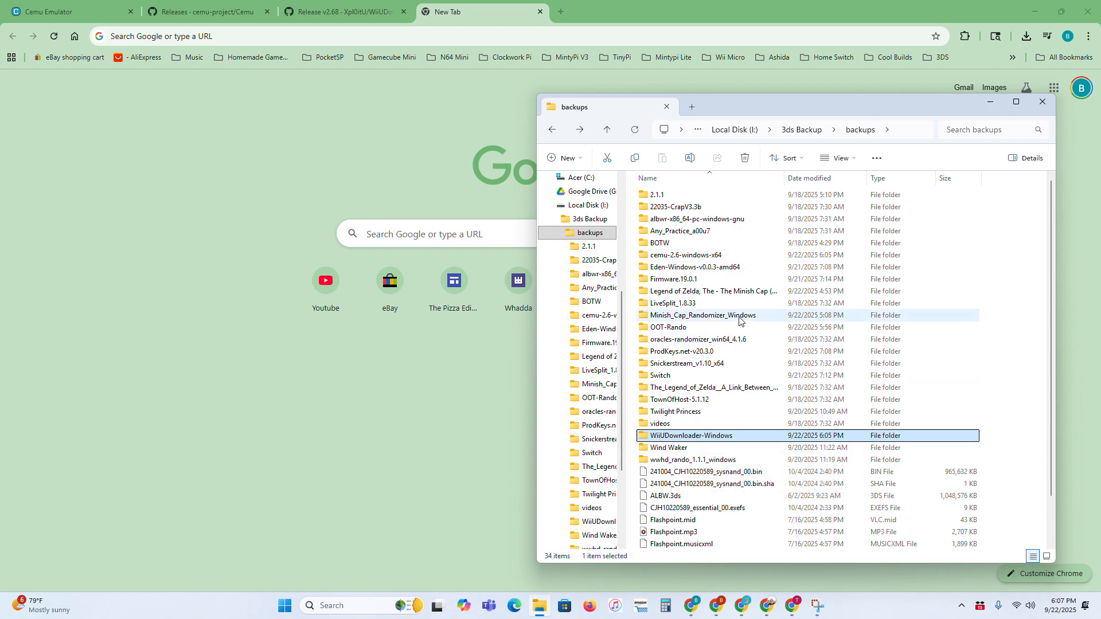
{"action": "double_click", "coordinate": [705, 257]}
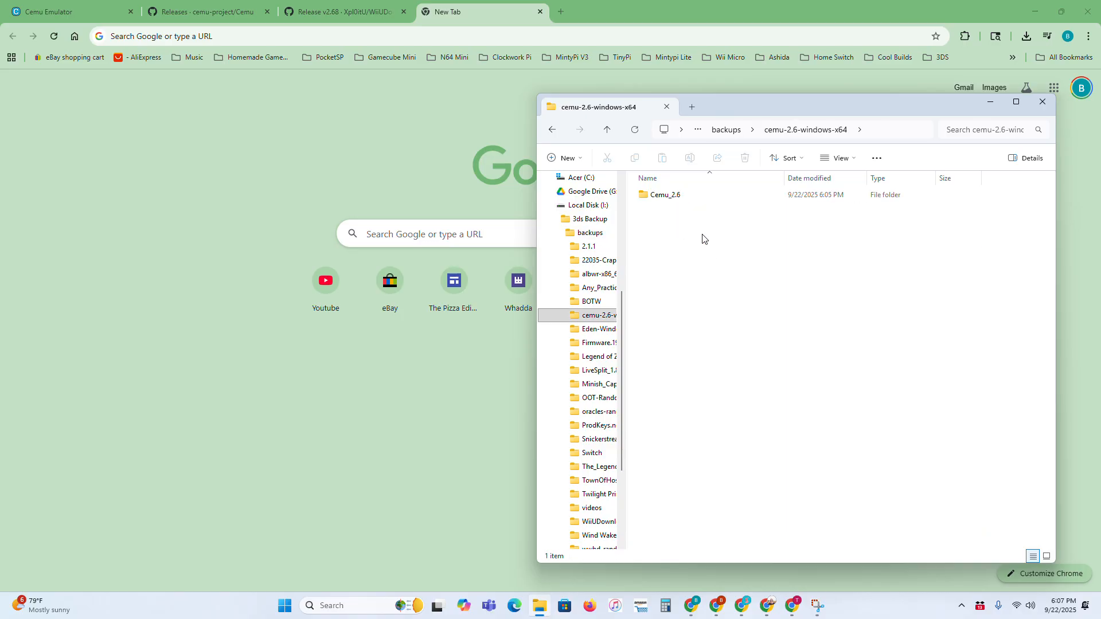
{"action": "double_click", "coordinate": [684, 197]}
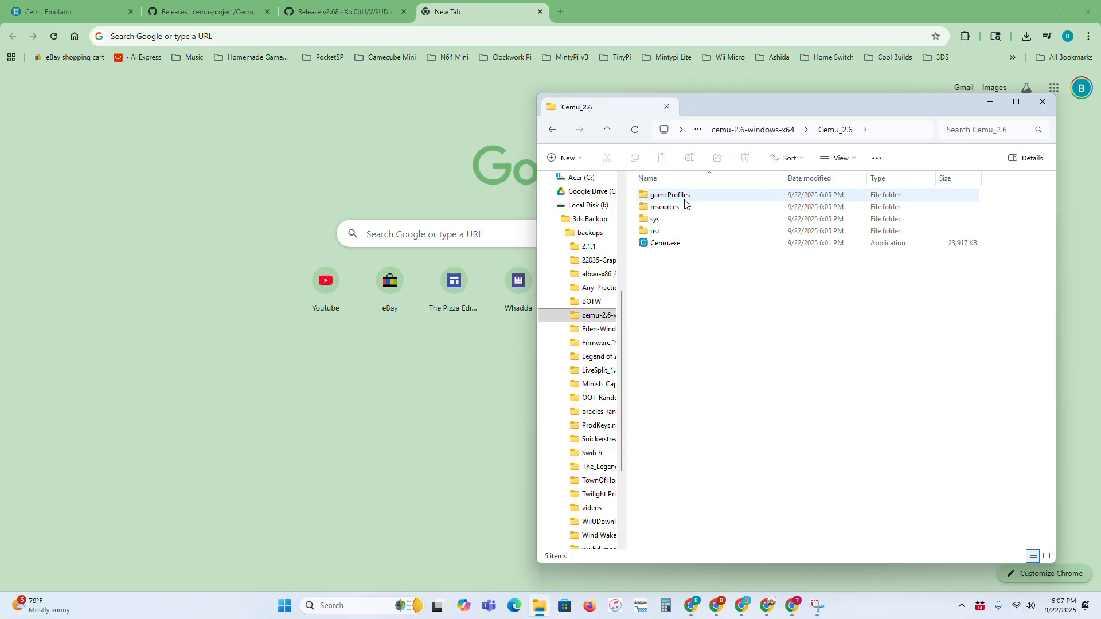
{"action": "double_click", "coordinate": [681, 244]}
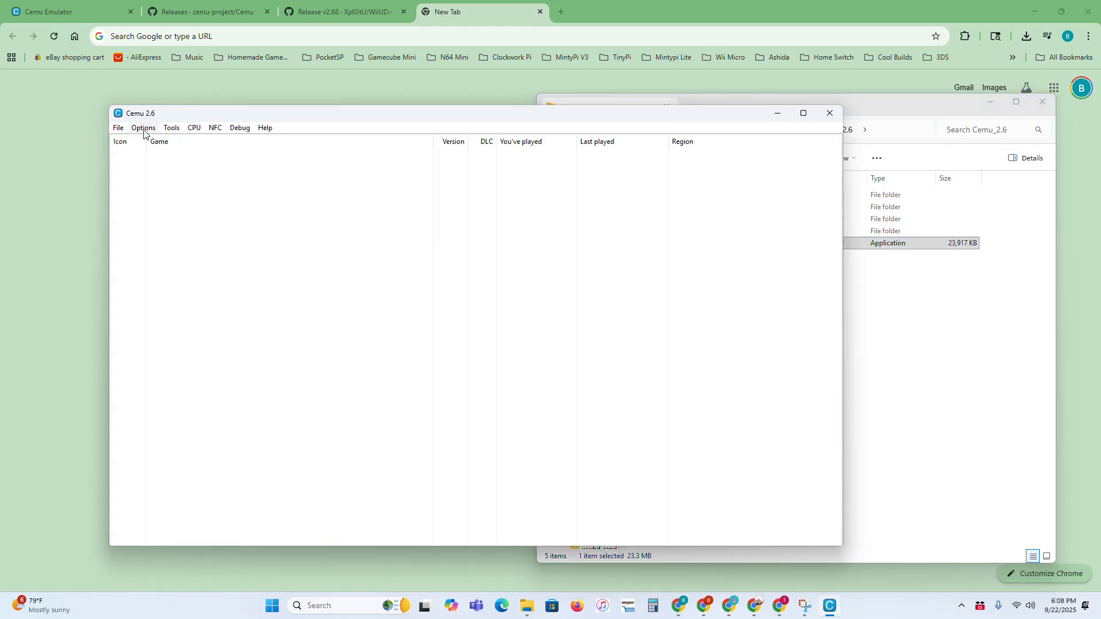
Open Cemu's data folder from the emulator and arrange it beside the Cemu_2.6 folder window.
{"action": "left_click", "coordinate": [142, 130]}
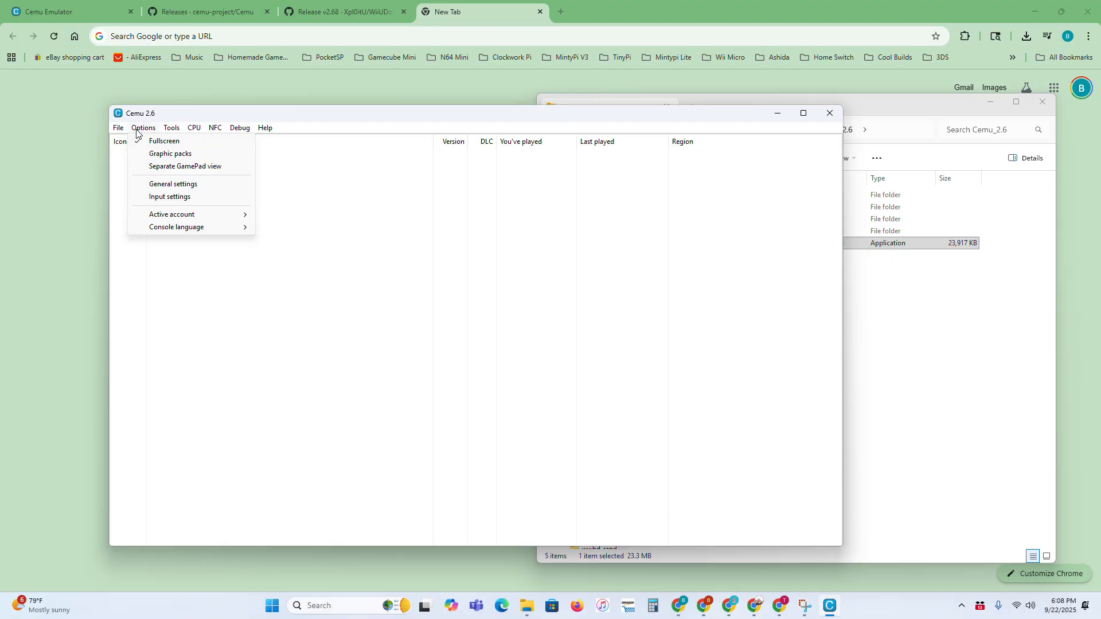
{"action": "left_click", "coordinate": [118, 127]}
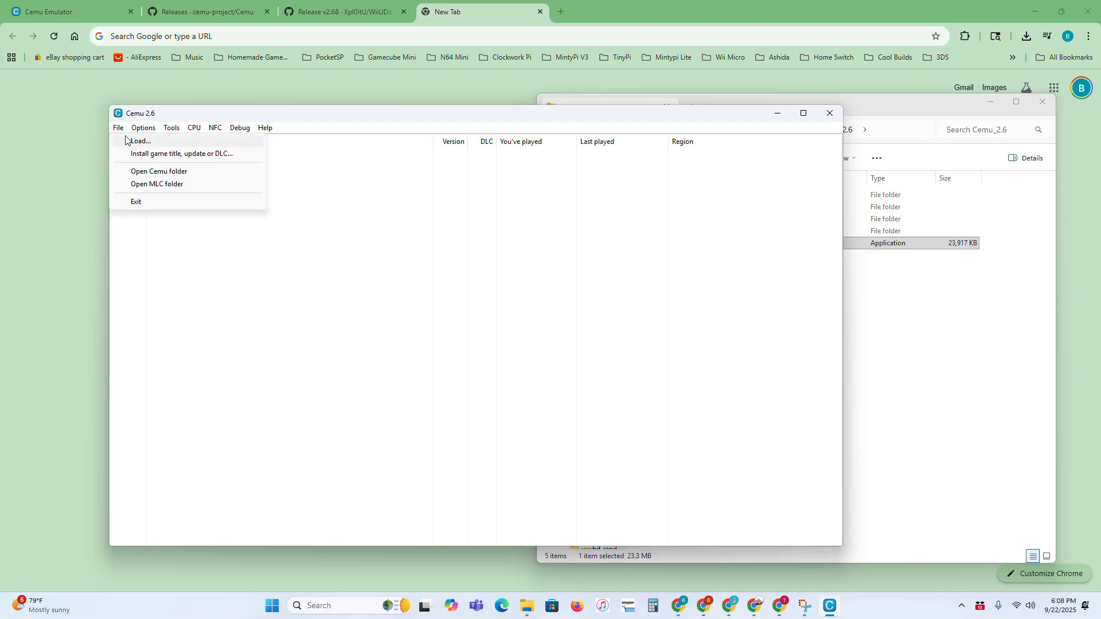
{"action": "left_click", "coordinate": [147, 173]}
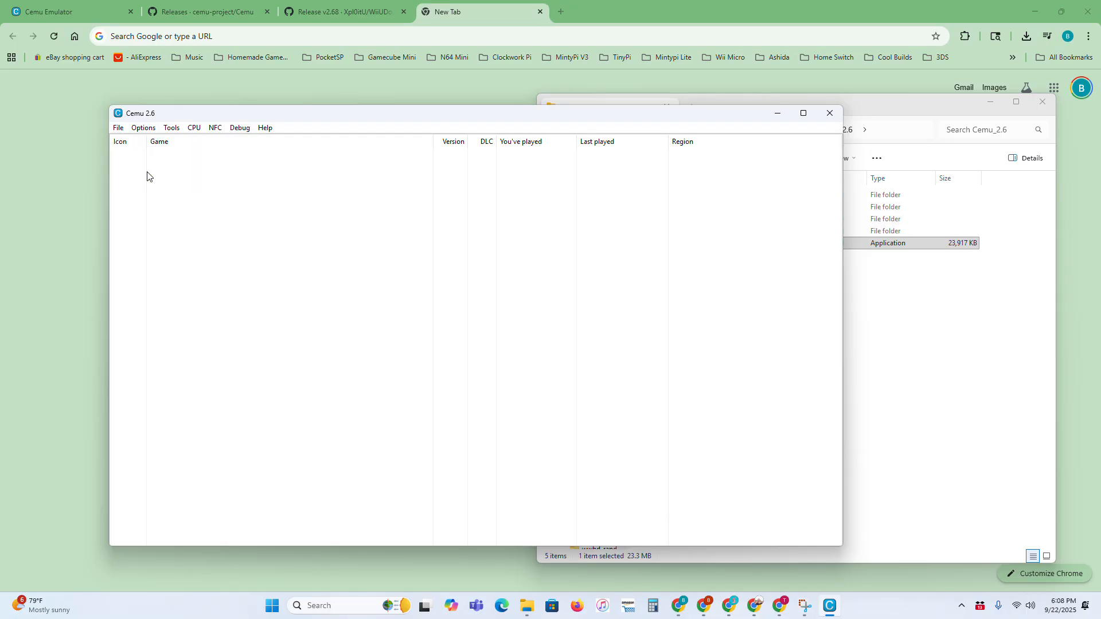
{"action": "left_click_drag", "start_coordinate": [642, 81], "coordinate": [315, 126]}
{"action": "left_click", "coordinate": [899, 106]}
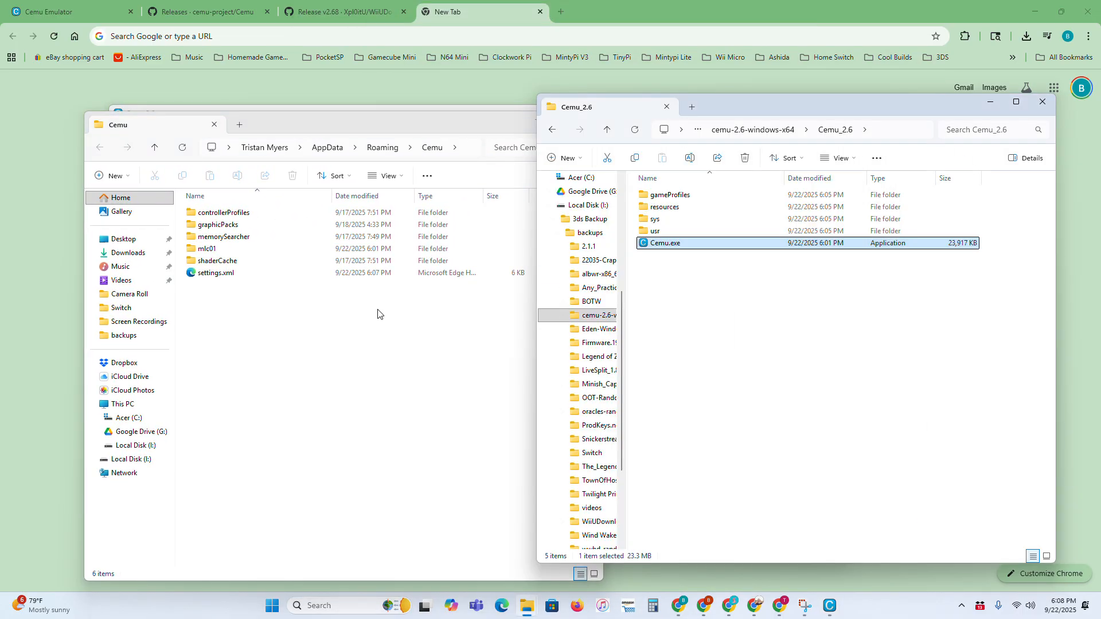
Copy all contents of Cemu's AppData folder into the Cemu_2.6 folder, and close the AppData folder window.
{"action": "left_click", "coordinate": [355, 314]}
{"action": "left_click_drag", "start_coordinate": [339, 308], "coordinate": [693, 297]}
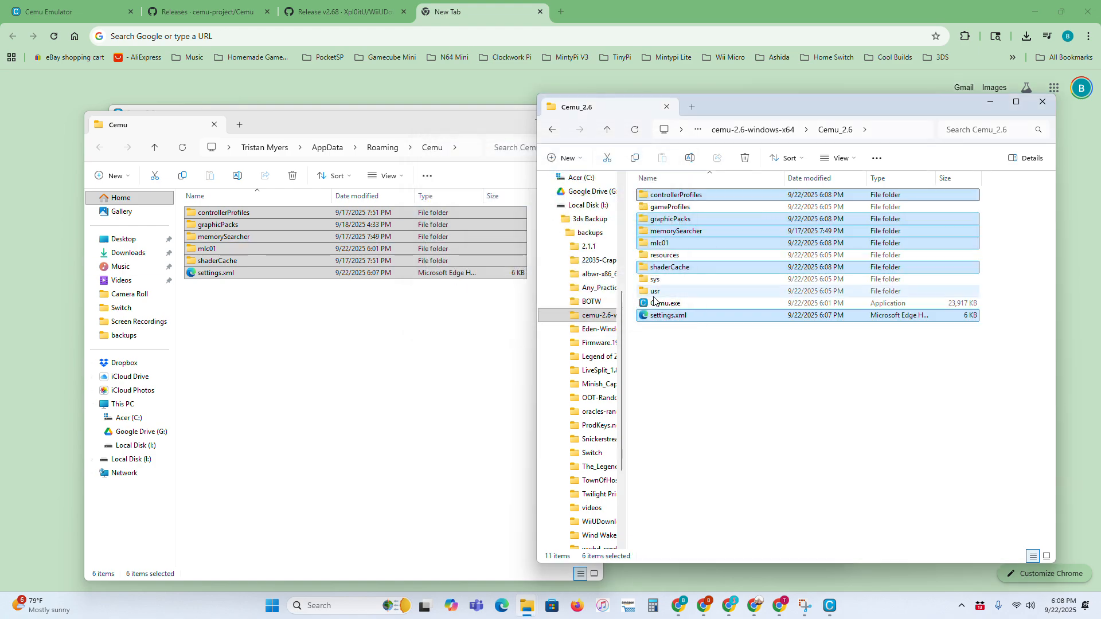
{"action": "left_click", "coordinate": [403, 333]}
{"action": "left_click", "coordinate": [591, 124]}
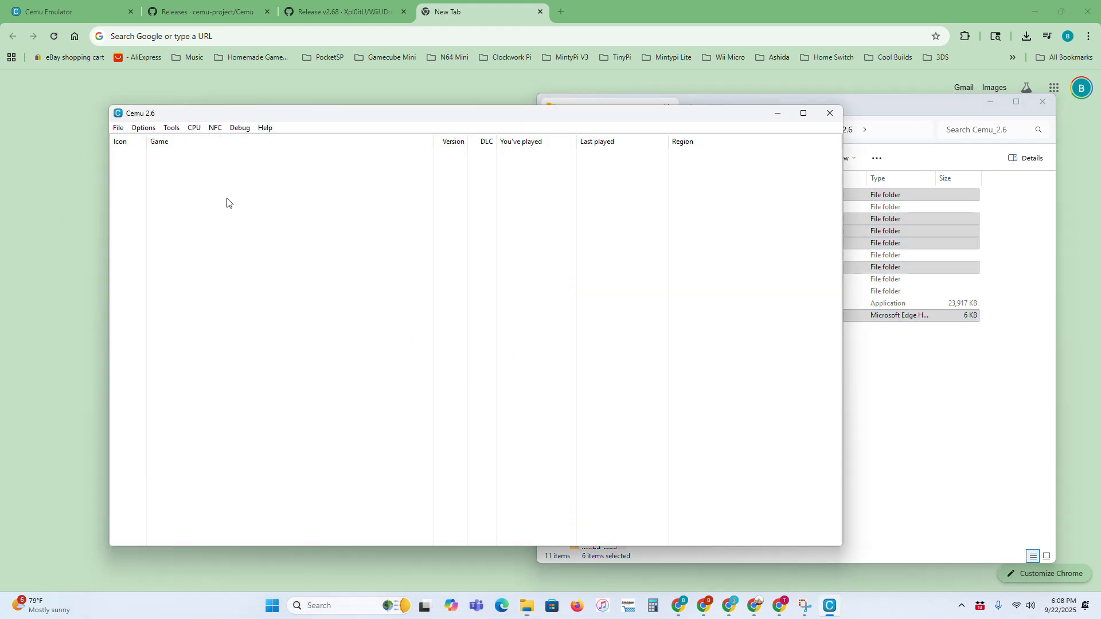
Open Cemu's general settings and check the directory chooser for the custom MLC path without changing it.
{"action": "left_click", "coordinate": [142, 129]}
{"action": "left_click", "coordinate": [151, 155]}
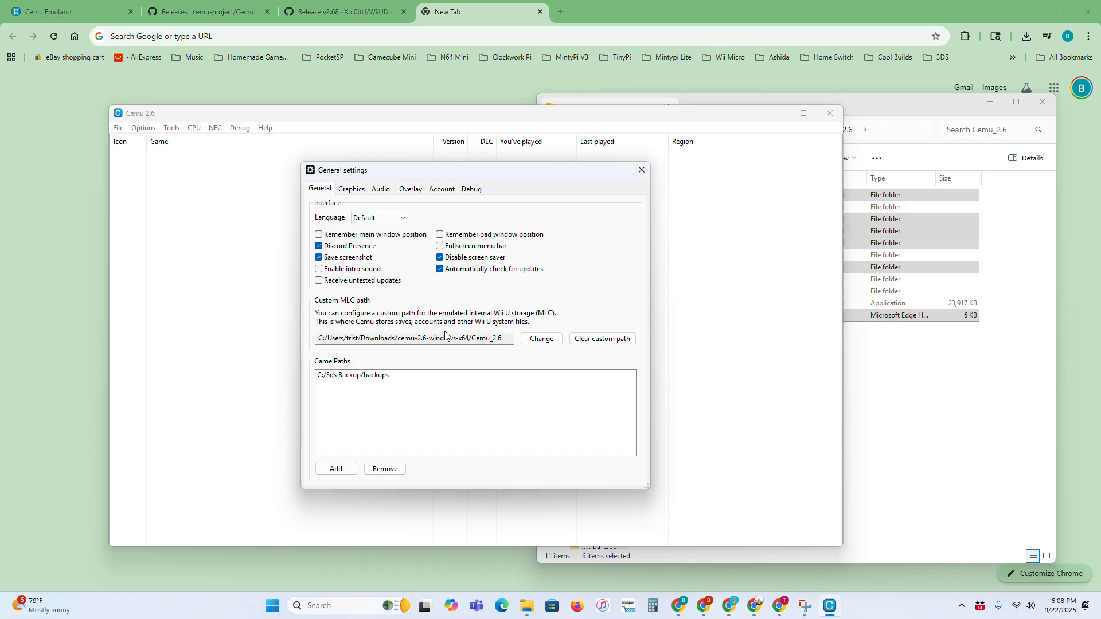
{"action": "left_click", "coordinate": [541, 339]}
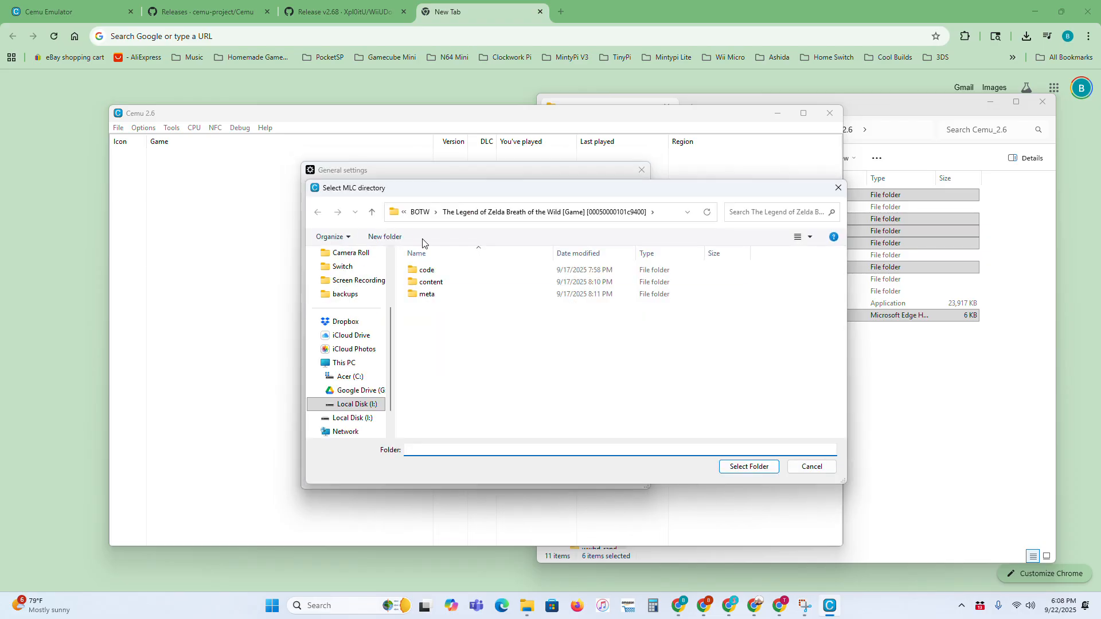
{"action": "left_click", "coordinate": [838, 187]}
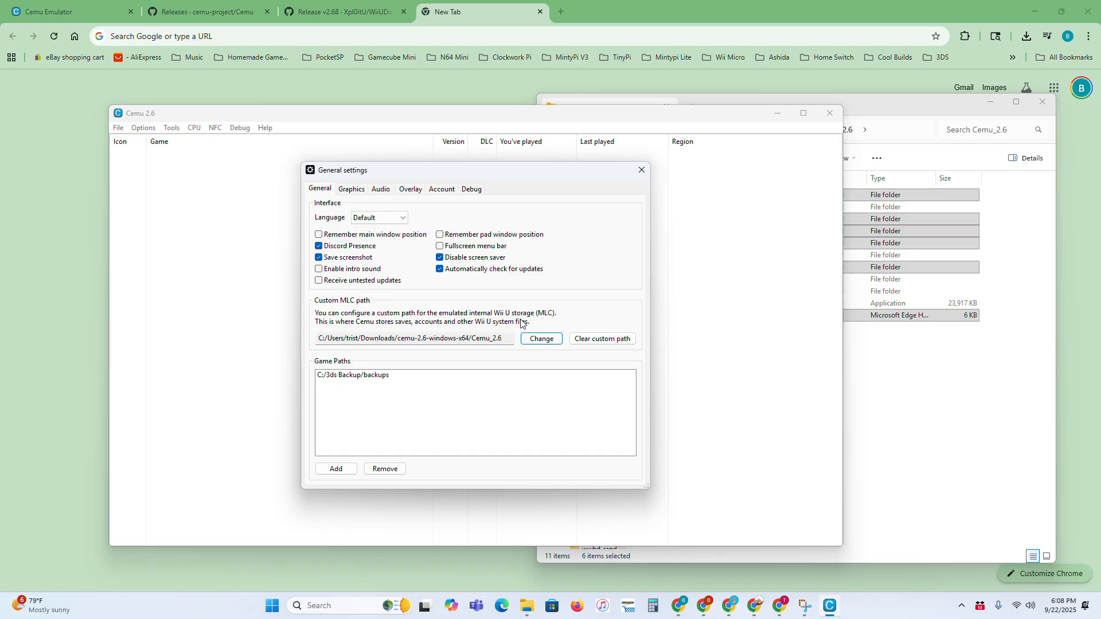
Set the custom MLC path to the mlc01 folder in I:, 3ds Backup, backups, cemu-2.6-windows-x64, Cemu_2.6, and accept the change.
{"action": "left_click", "coordinate": [540, 339]}
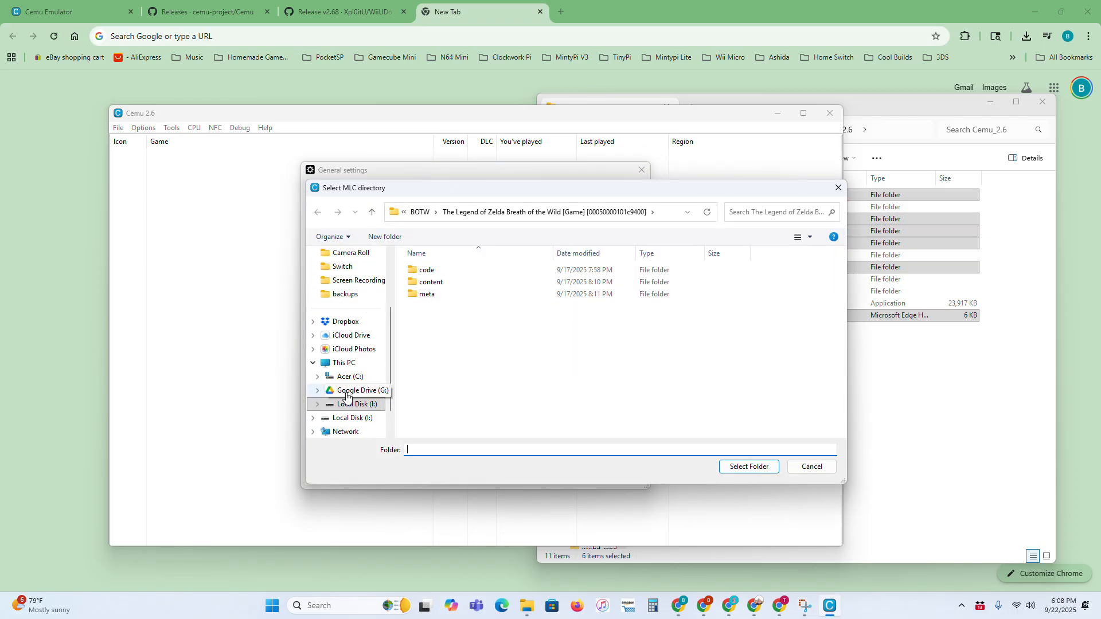
{"action": "left_click", "coordinate": [348, 405]}
{"action": "double_click", "coordinate": [430, 287]}
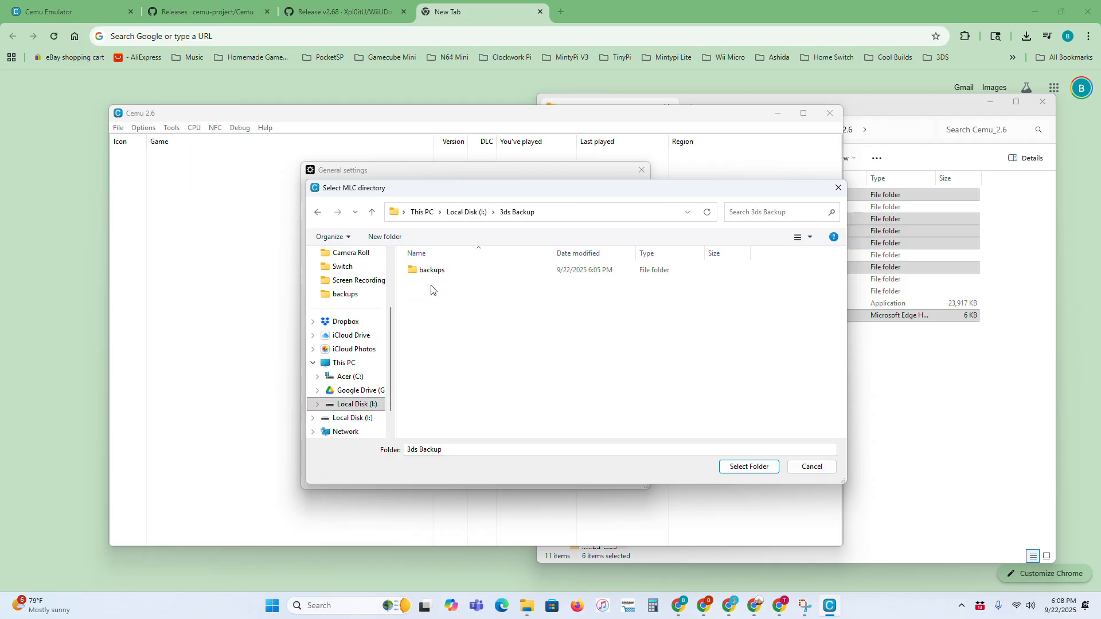
{"action": "double_click", "coordinate": [431, 270]}
{"action": "left_click", "coordinate": [455, 333]}
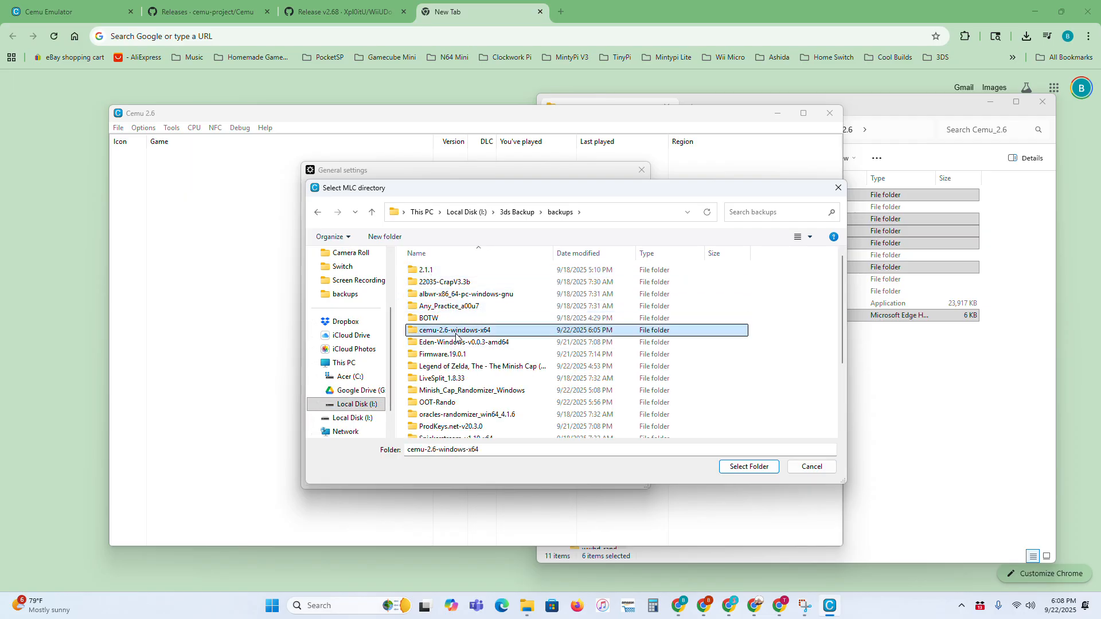
{"action": "double_click", "coordinate": [455, 335]}
{"action": "double_click", "coordinate": [432, 270]}
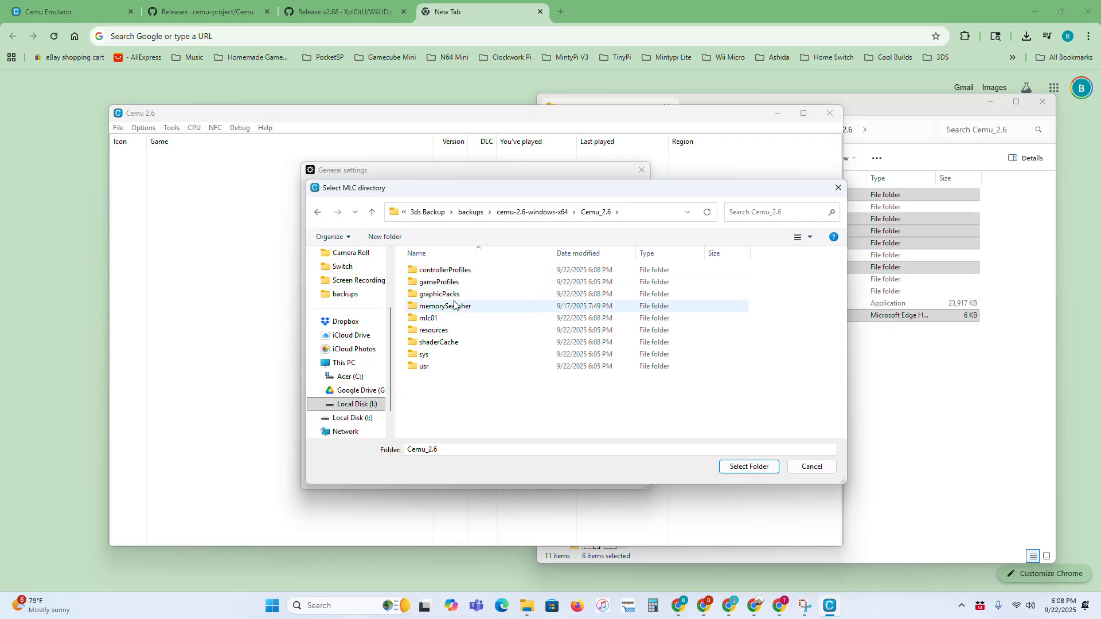
{"action": "double_click", "coordinate": [430, 319]}
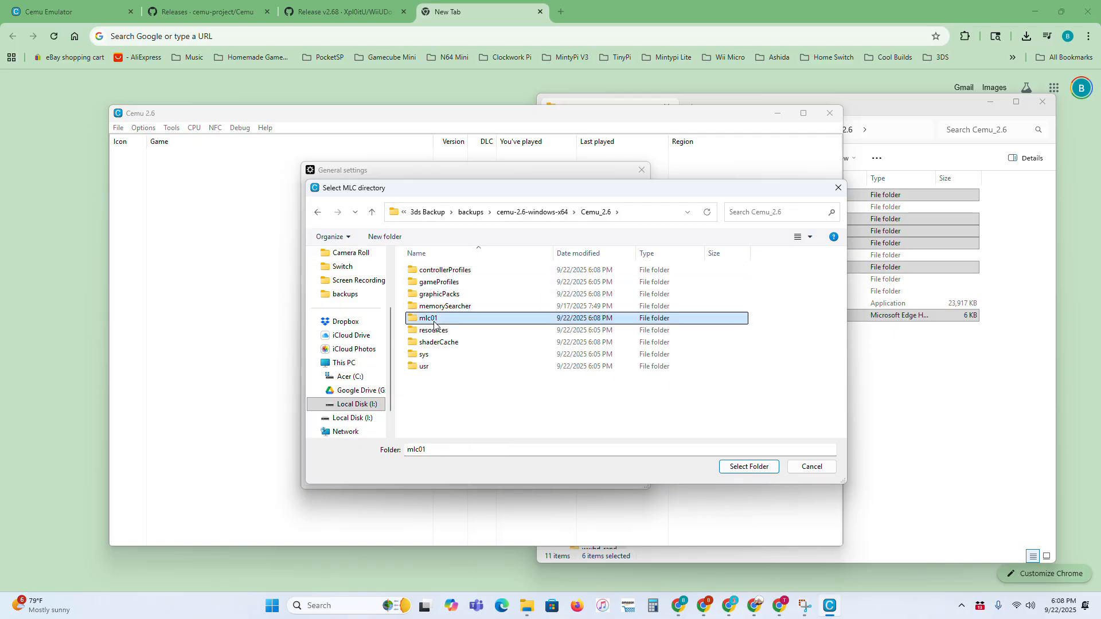
{"action": "left_click", "coordinate": [750, 468]}
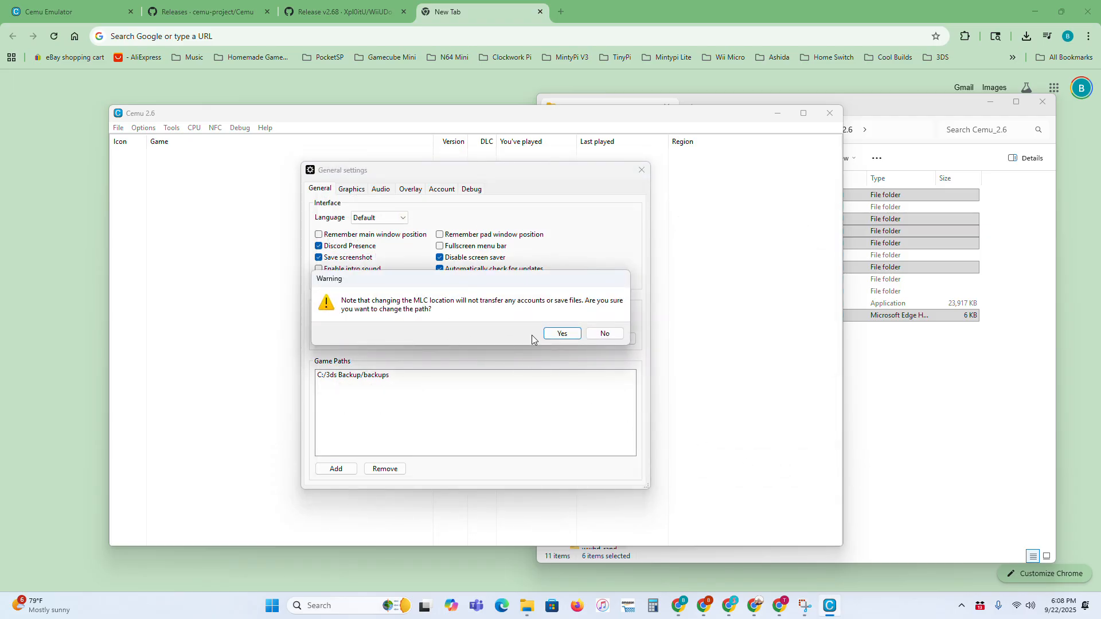
{"action": "left_click", "coordinate": [549, 335]}
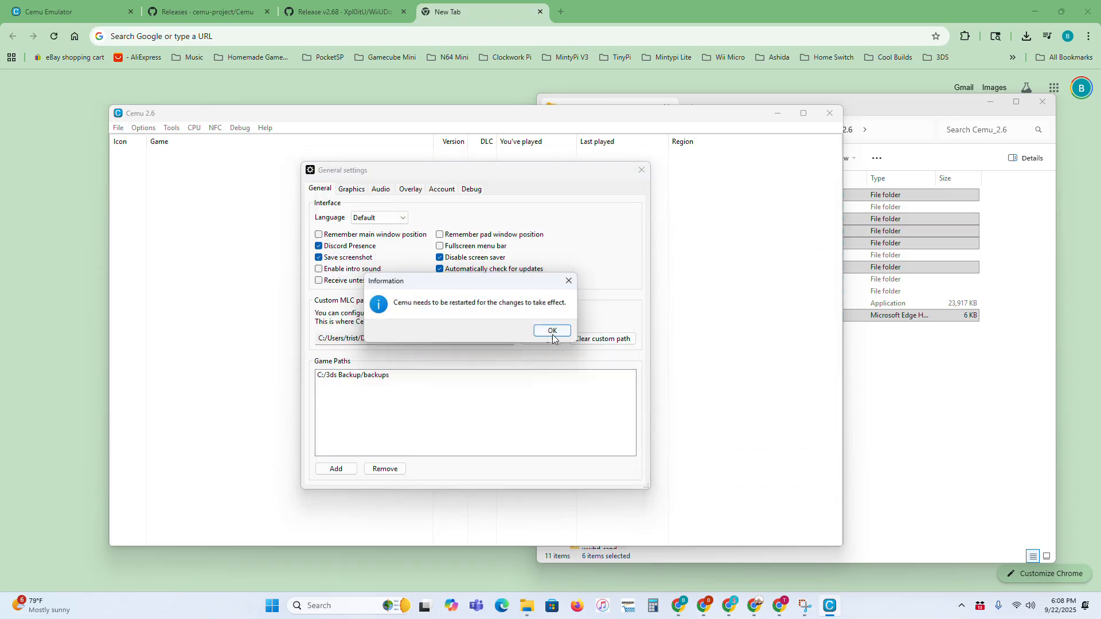
{"action": "left_click", "coordinate": [554, 332]}
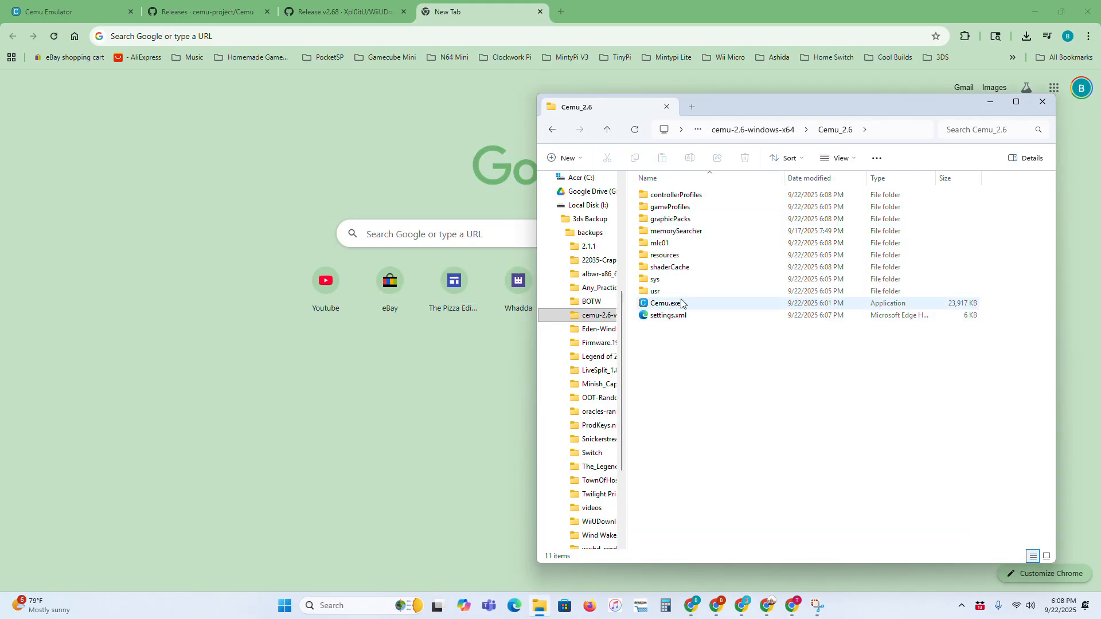
Start Cemu from the Cemu_2.6 folder, run the download of the latest community graphic packs, and close the graphic packs window.
{"action": "double_click", "coordinate": [682, 304]}
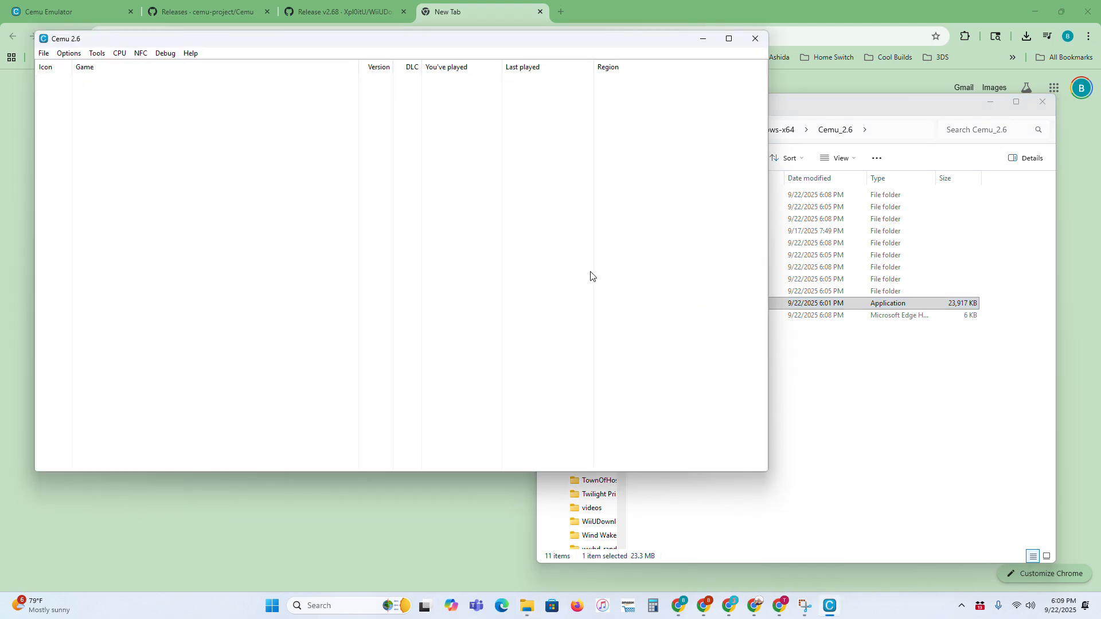
{"action": "left_click", "coordinate": [71, 53]}
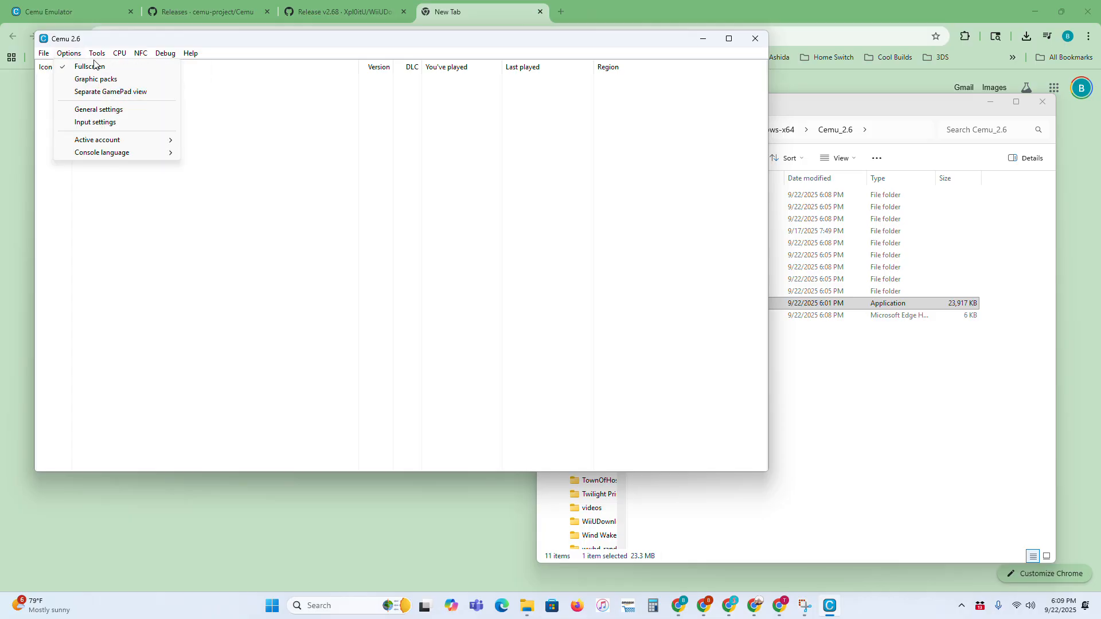
{"action": "left_click", "coordinate": [93, 80]}
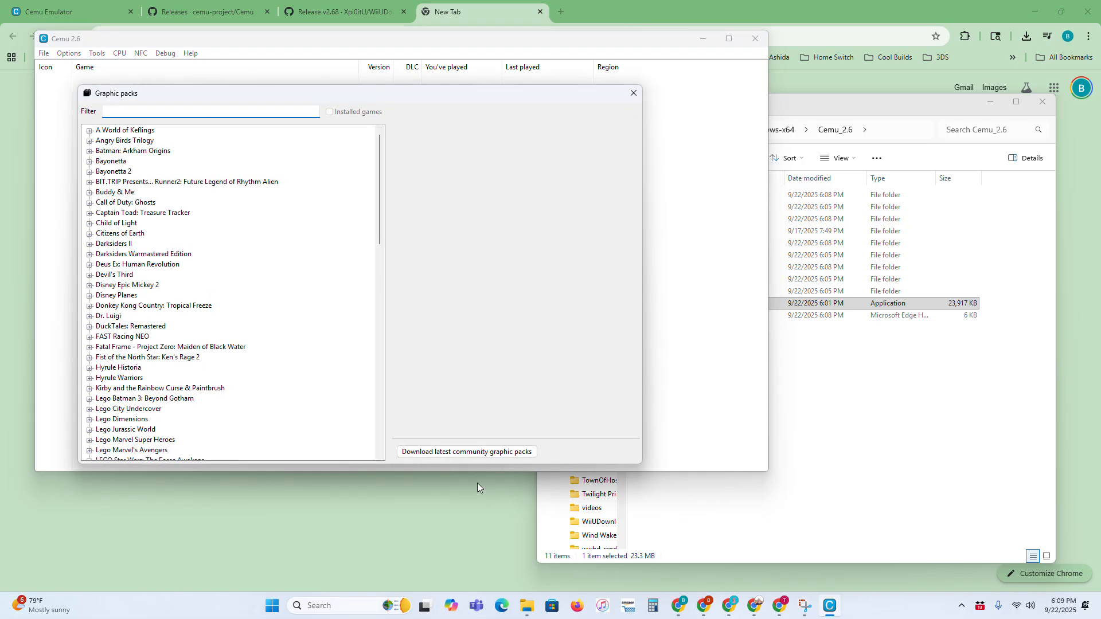
{"action": "left_click", "coordinate": [488, 452]}
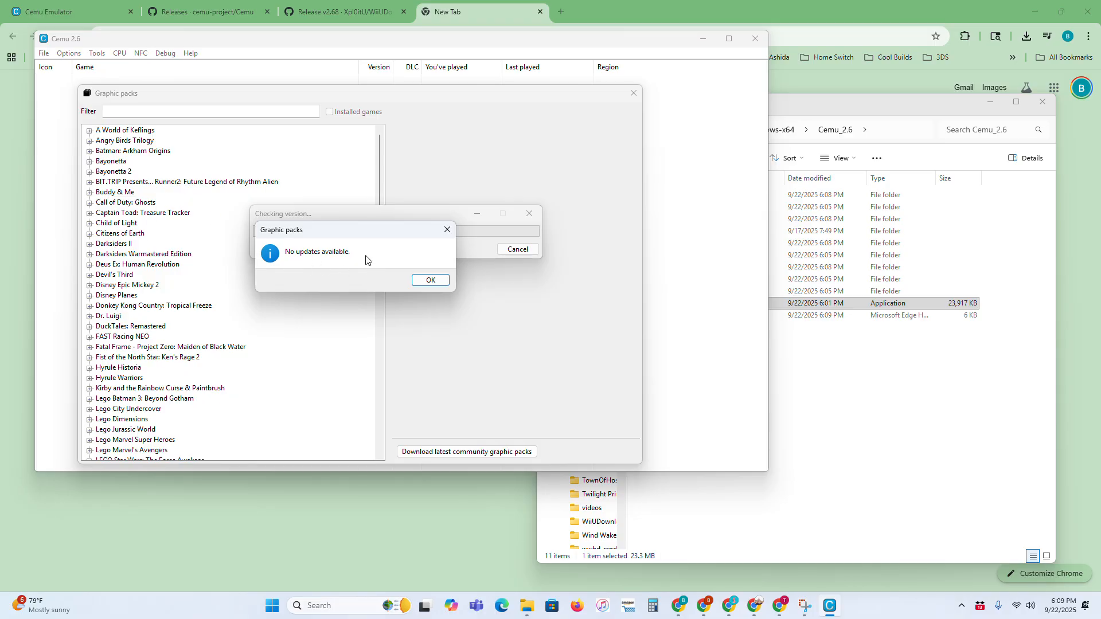
{"action": "left_click", "coordinate": [422, 278]}
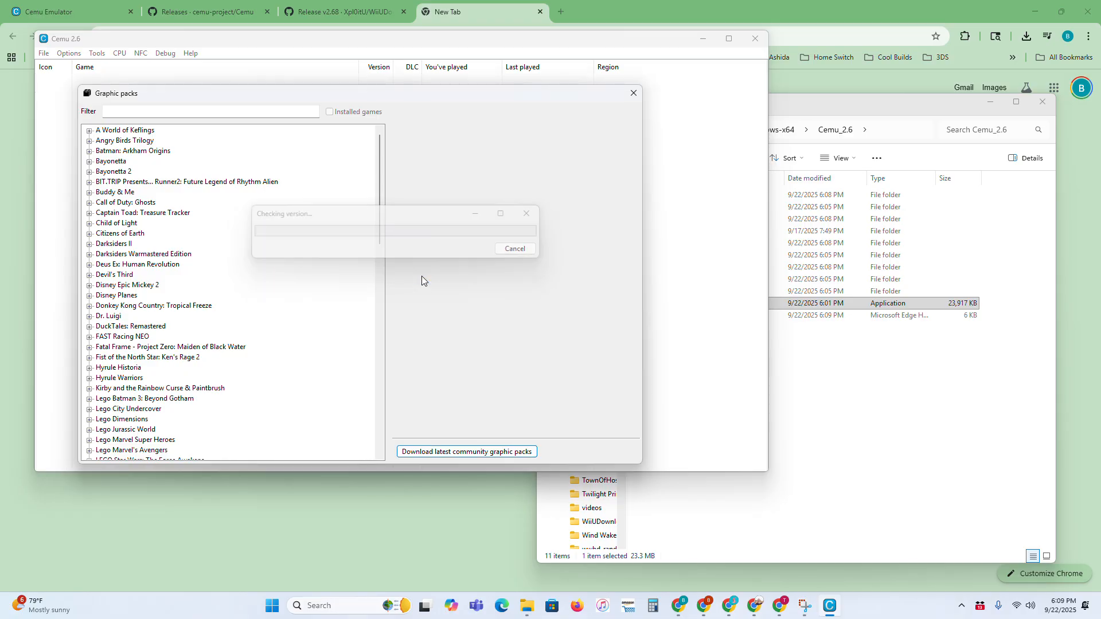
{"action": "left_click", "coordinate": [633, 92]}
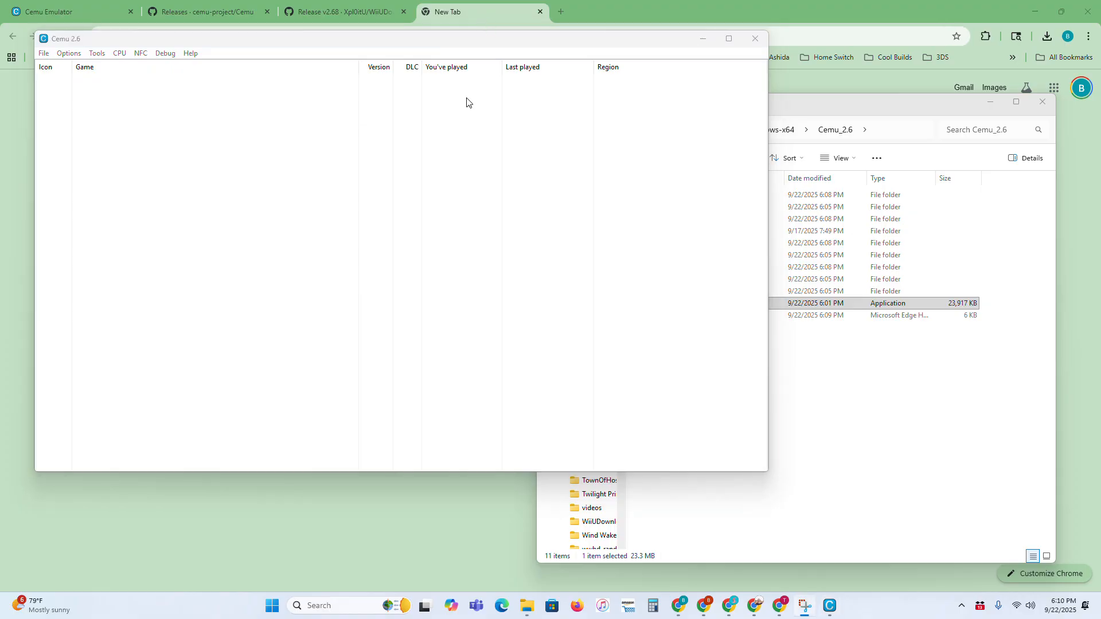
Go back to the cemu-2.6-windows-x64 folder in the file window, and return to Cemu.
{"action": "left_click", "coordinate": [98, 42]}
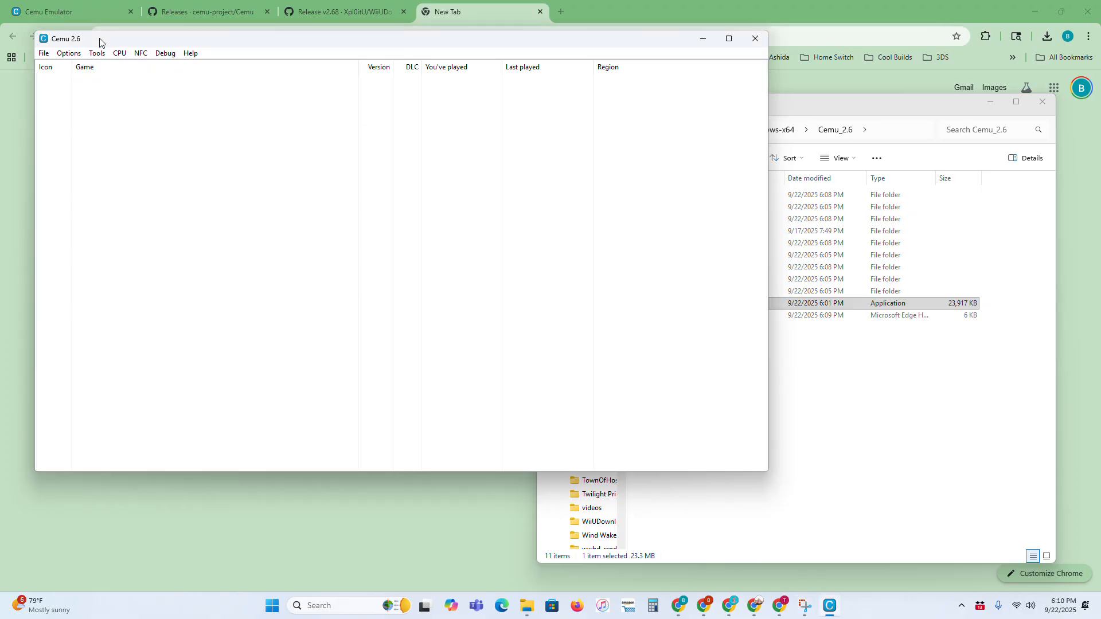
{"action": "left_click", "coordinate": [874, 433]}
{"action": "left_click", "coordinate": [552, 130]}
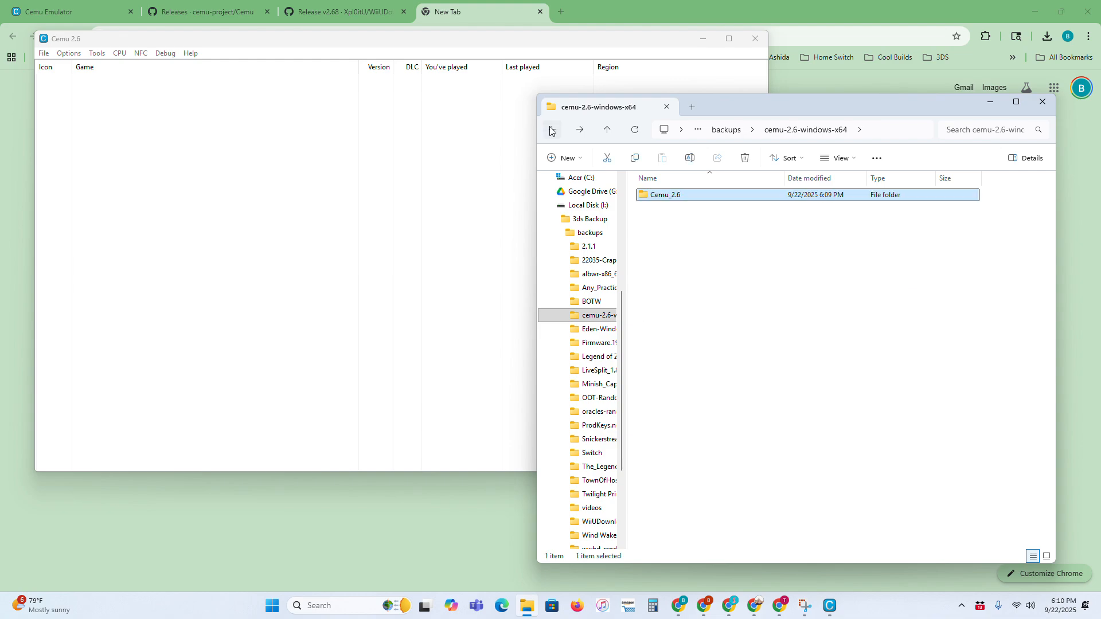
{"action": "left_click", "coordinate": [204, 55]}
Browse to the BOTW folder in I:, 3ds Backup, backups from Cemu's load dialog, and close the dialog without loading a game.
{"action": "left_click", "coordinate": [43, 53]}
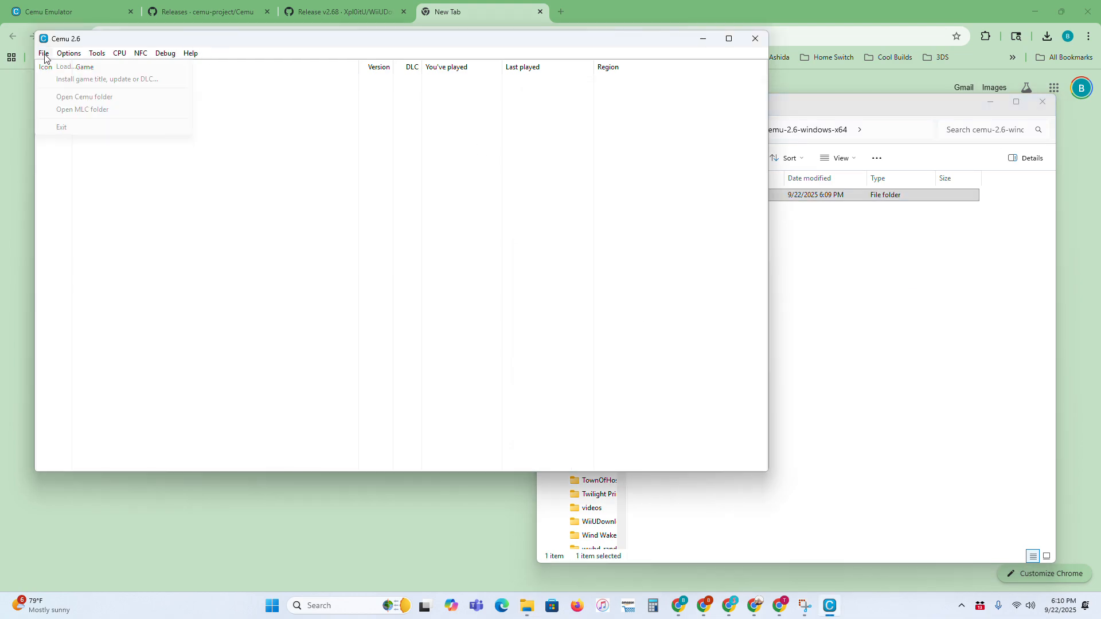
{"action": "left_click", "coordinate": [57, 67]}
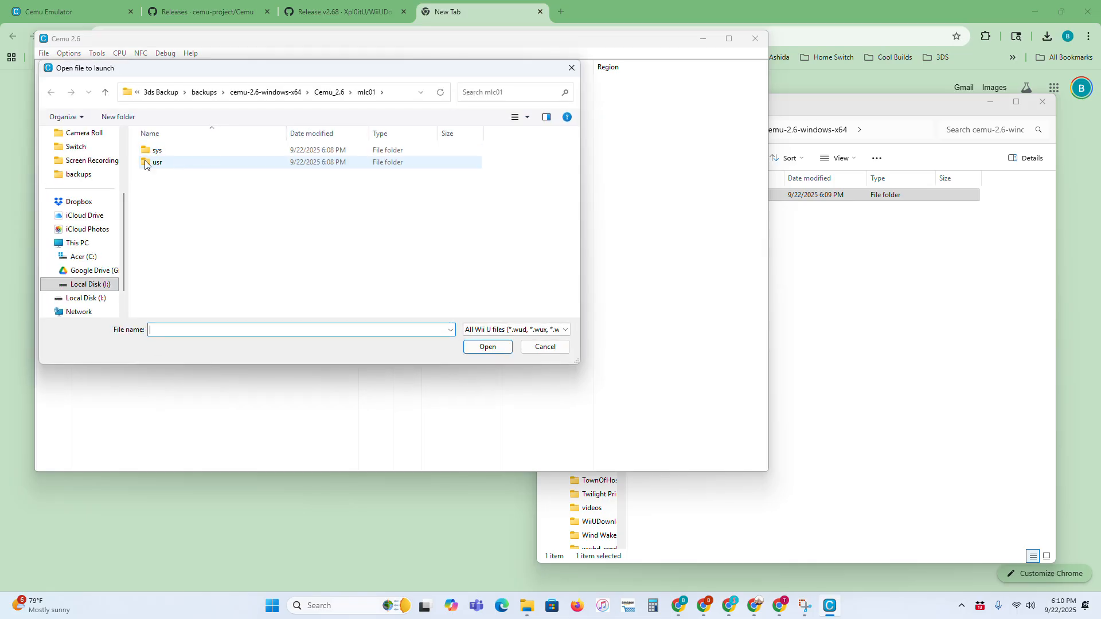
{"action": "left_click", "coordinate": [90, 284]}
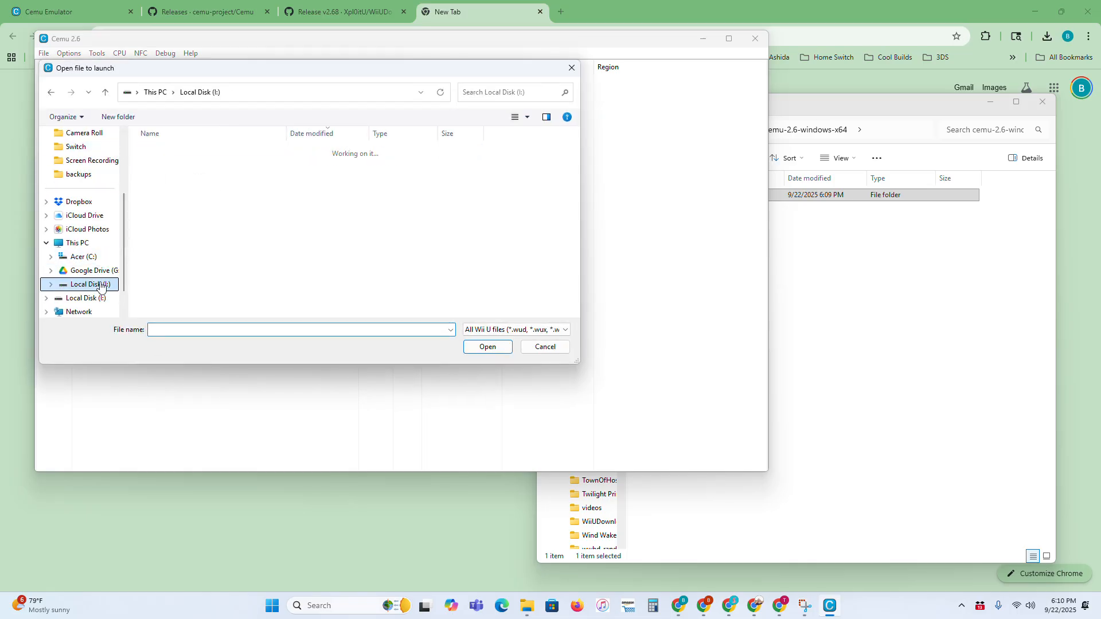
{"action": "double_click", "coordinate": [189, 166]}
{"action": "double_click", "coordinate": [172, 152]}
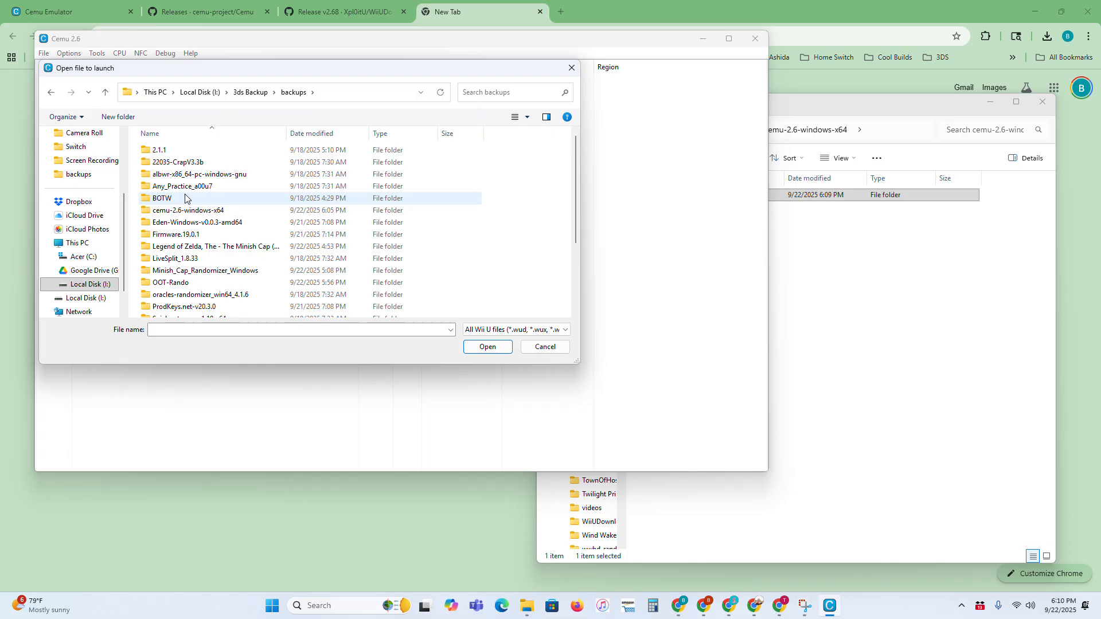
{"action": "double_click", "coordinate": [185, 198]}
{"action": "left_click", "coordinate": [183, 164]}
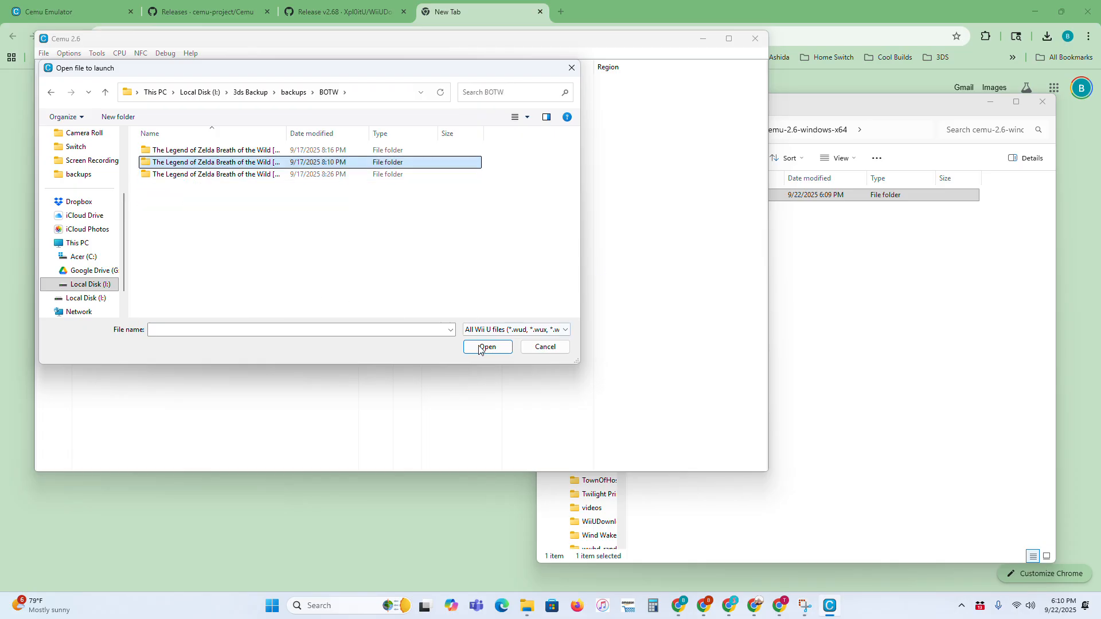
{"action": "left_click", "coordinate": [572, 69]}
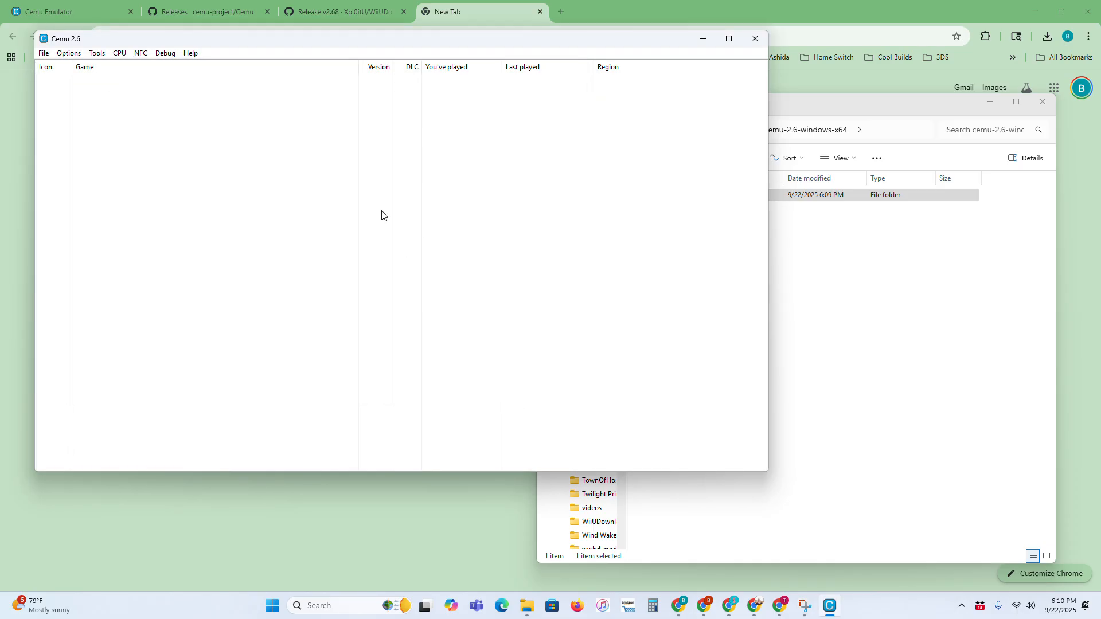
Browse to the BOTW folder in Cemu's title installation dialog, pick out the Breath of the Wild Update, DLC and Game folders, and cancel without installing.
{"action": "left_click", "coordinate": [44, 53]}
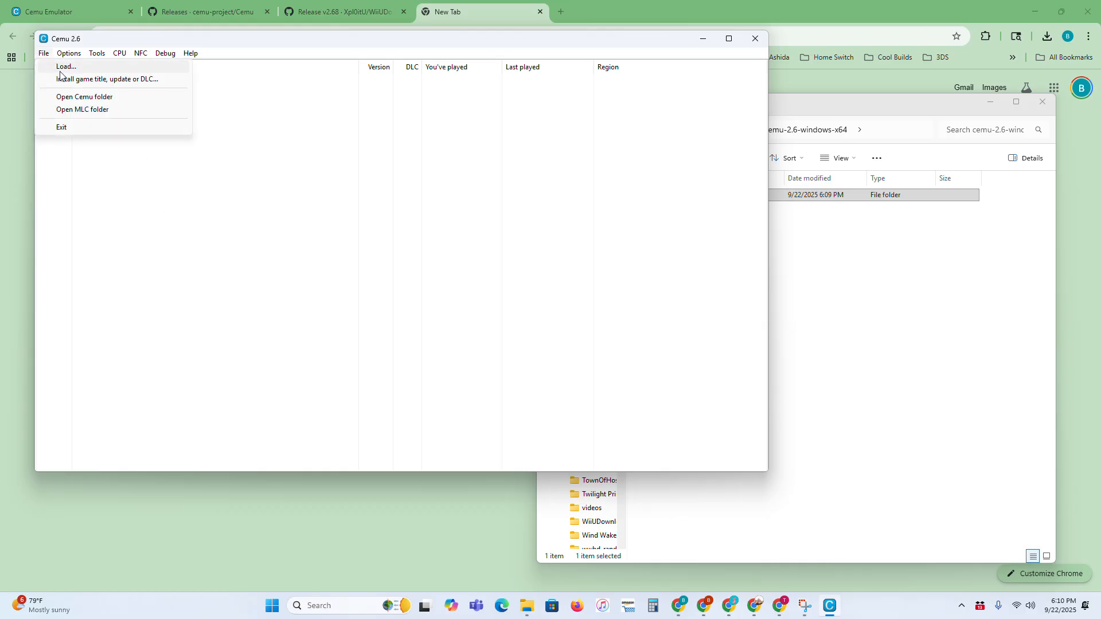
{"action": "left_click", "coordinate": [77, 80]}
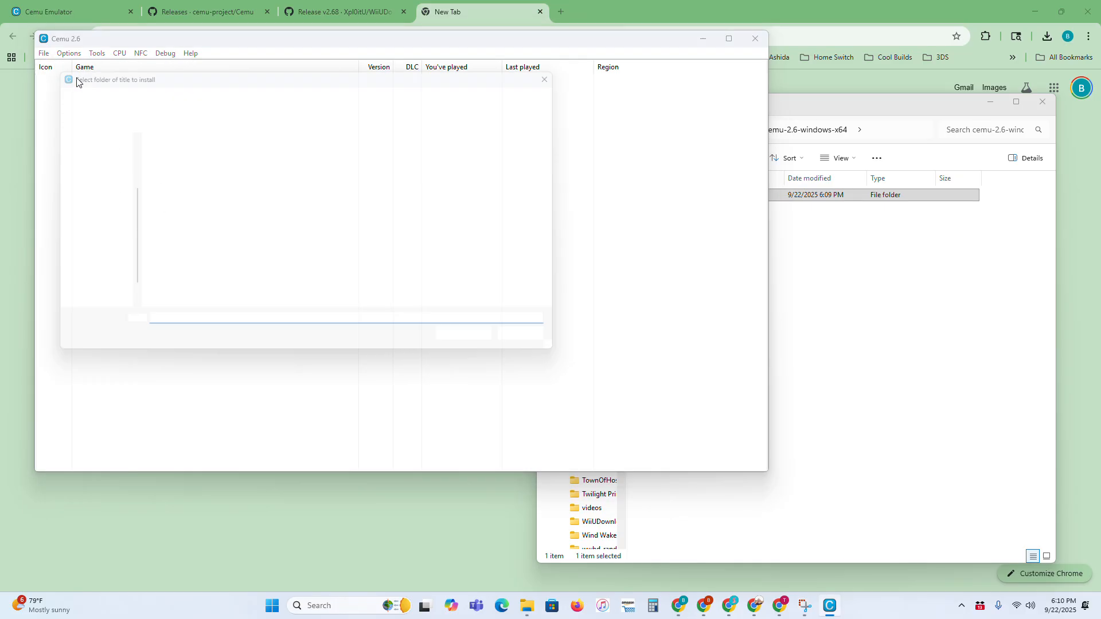
{"action": "left_click", "coordinate": [86, 285]}
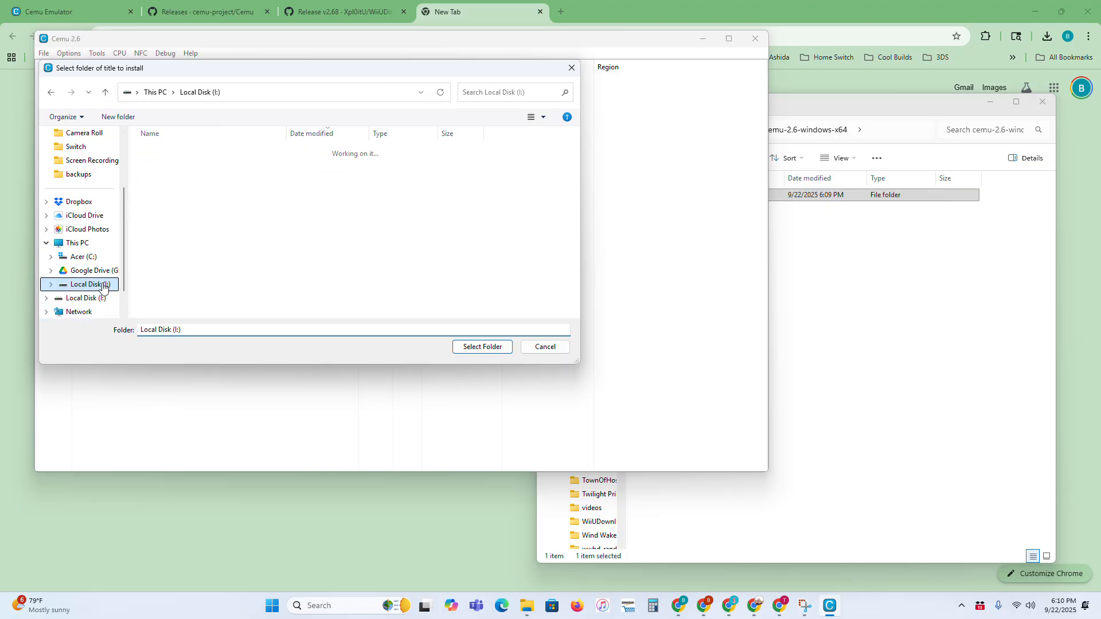
{"action": "double_click", "coordinate": [161, 167]}
{"action": "left_click", "coordinate": [159, 152]}
{"action": "double_click", "coordinate": [159, 152]}
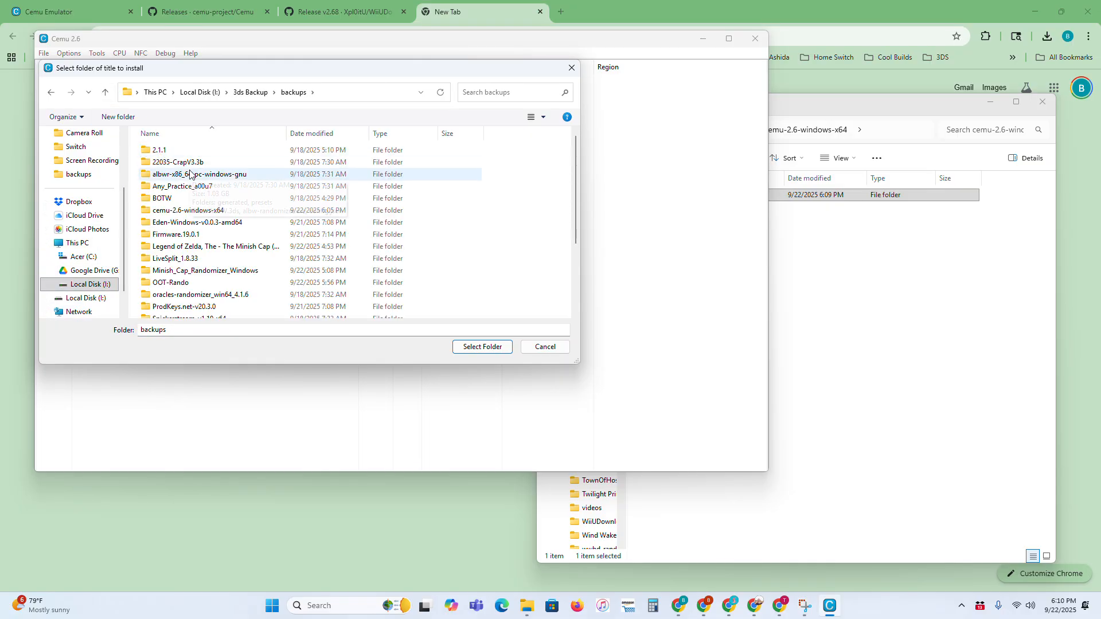
{"action": "double_click", "coordinate": [179, 200]}
{"action": "left_click", "coordinate": [207, 175]}
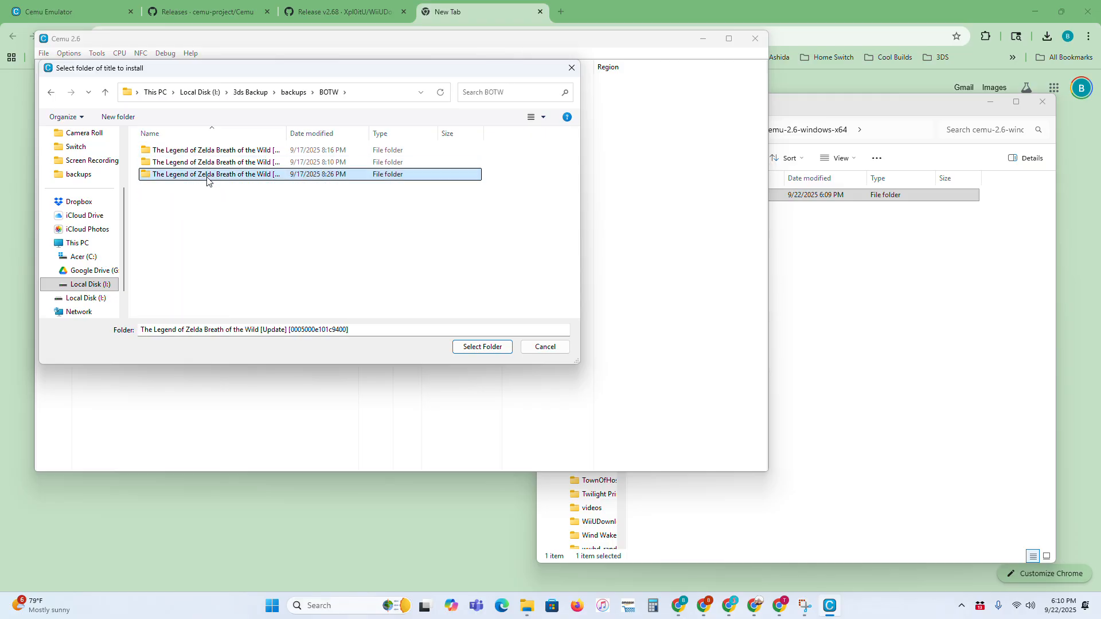
{"action": "left_click", "coordinate": [210, 164]}
{"action": "left_click", "coordinate": [211, 152]}
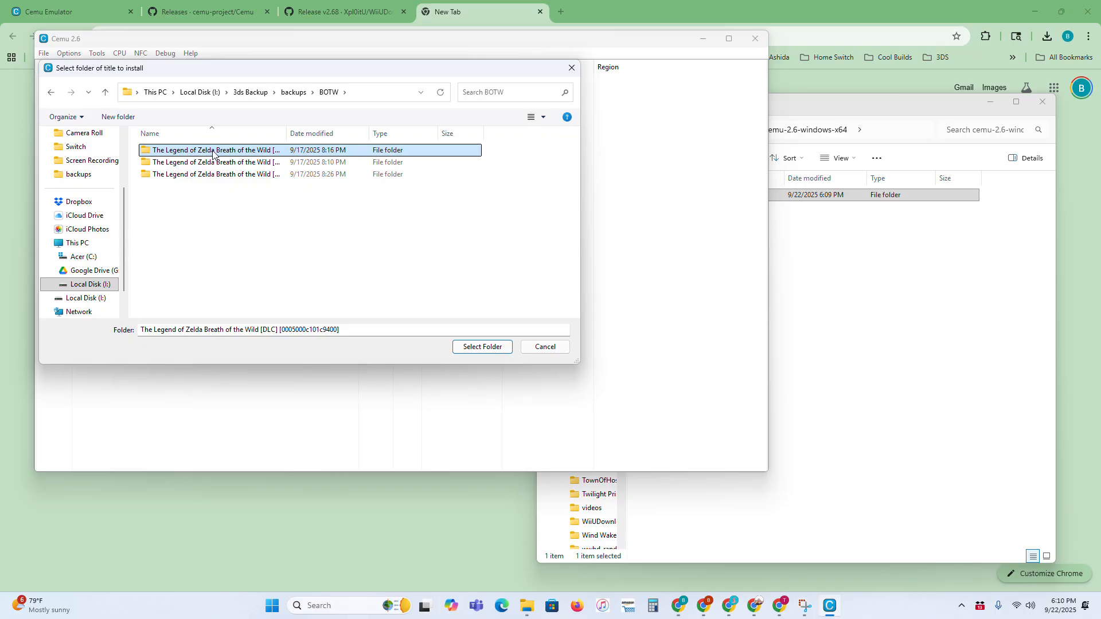
{"action": "left_click", "coordinate": [230, 163]}
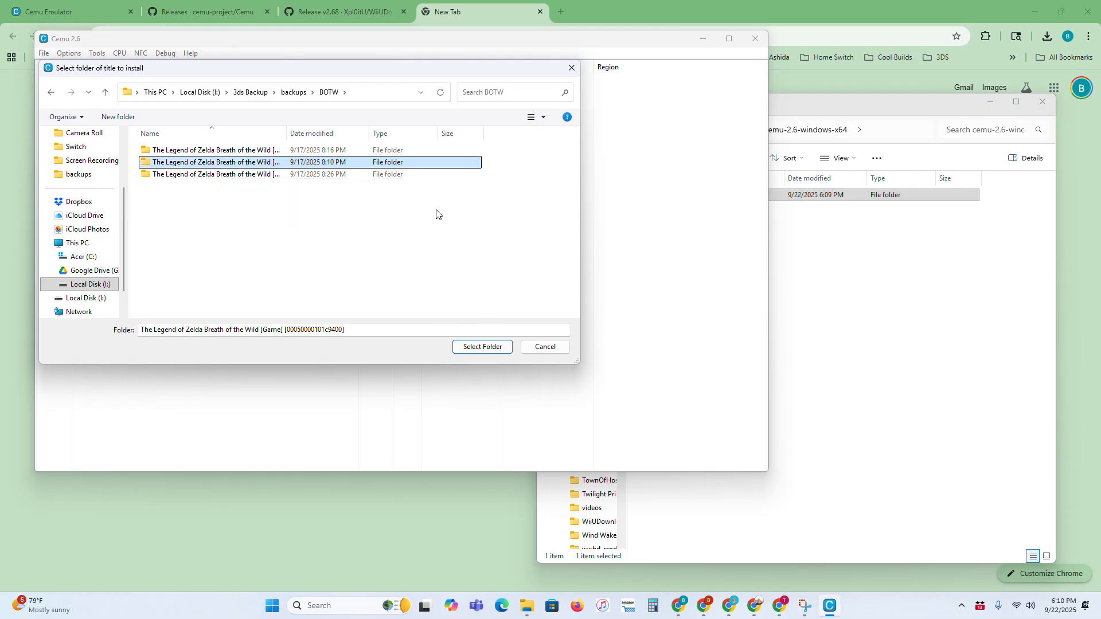
{"action": "left_click", "coordinate": [544, 349]}
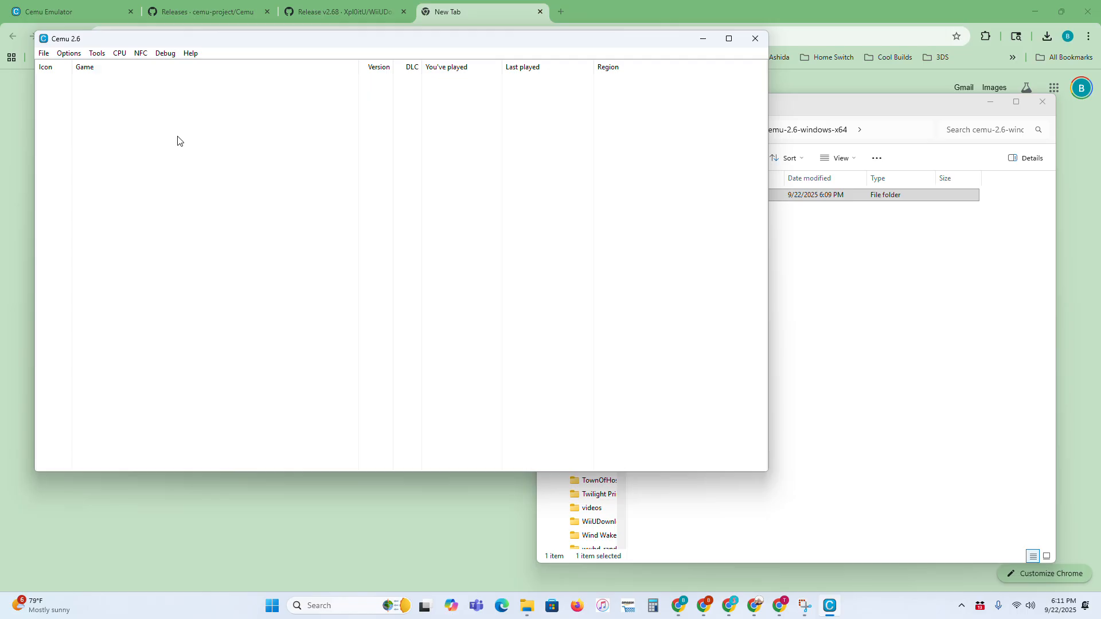
Review Controller 1's profile, emulated controller and controller choices in the input settings, keeping Wii U GamePad, and close the window.
{"action": "left_click", "coordinate": [69, 53]}
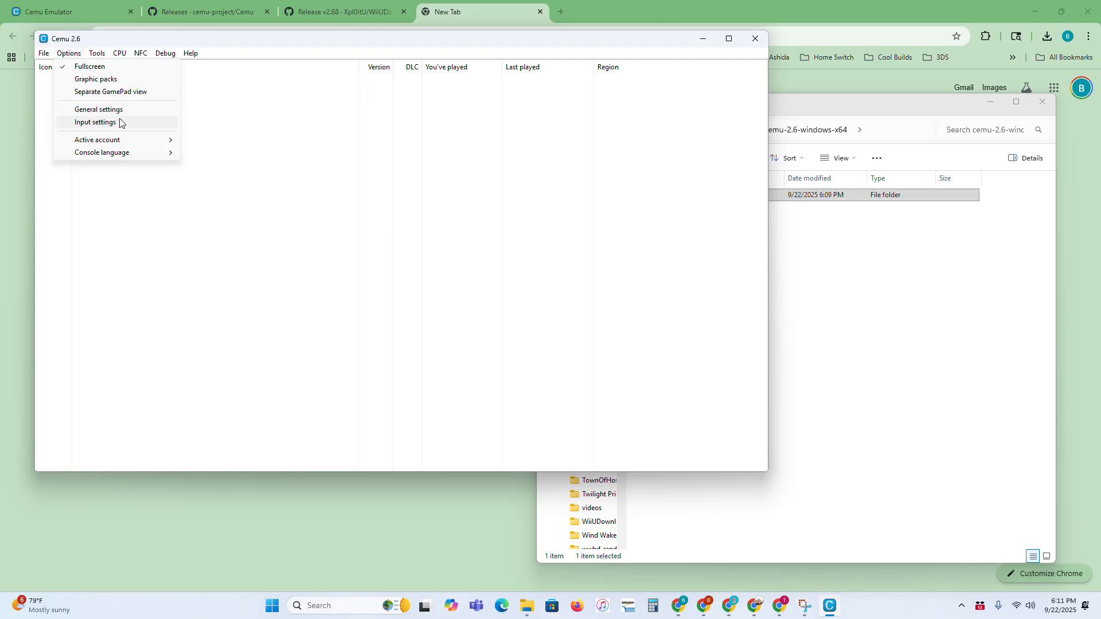
{"action": "left_click", "coordinate": [119, 122]}
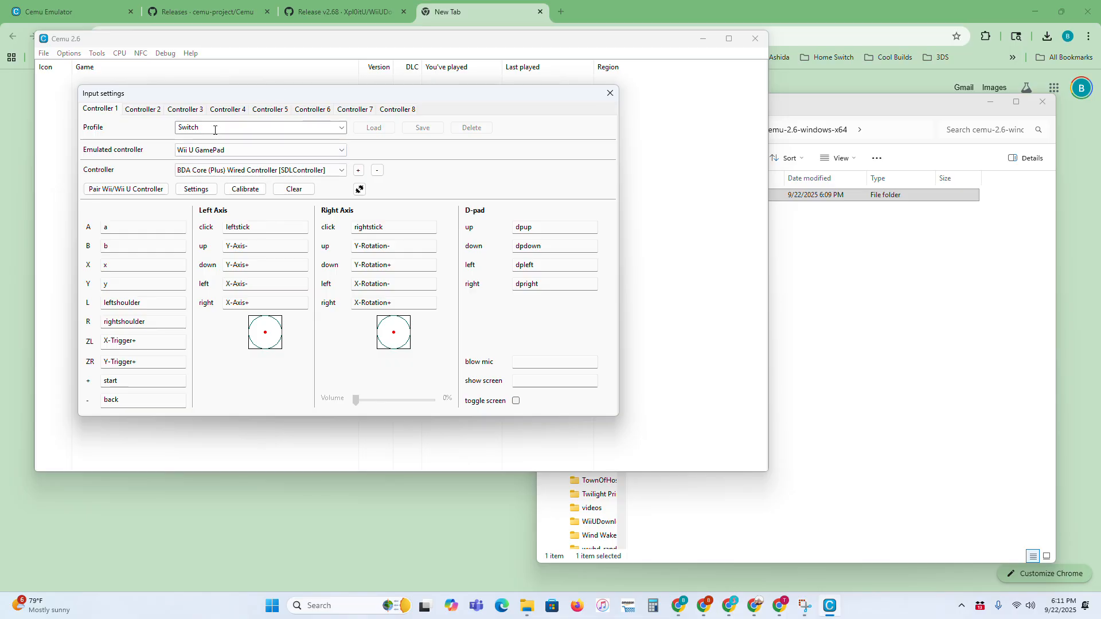
{"action": "left_click", "coordinate": [233, 150]}
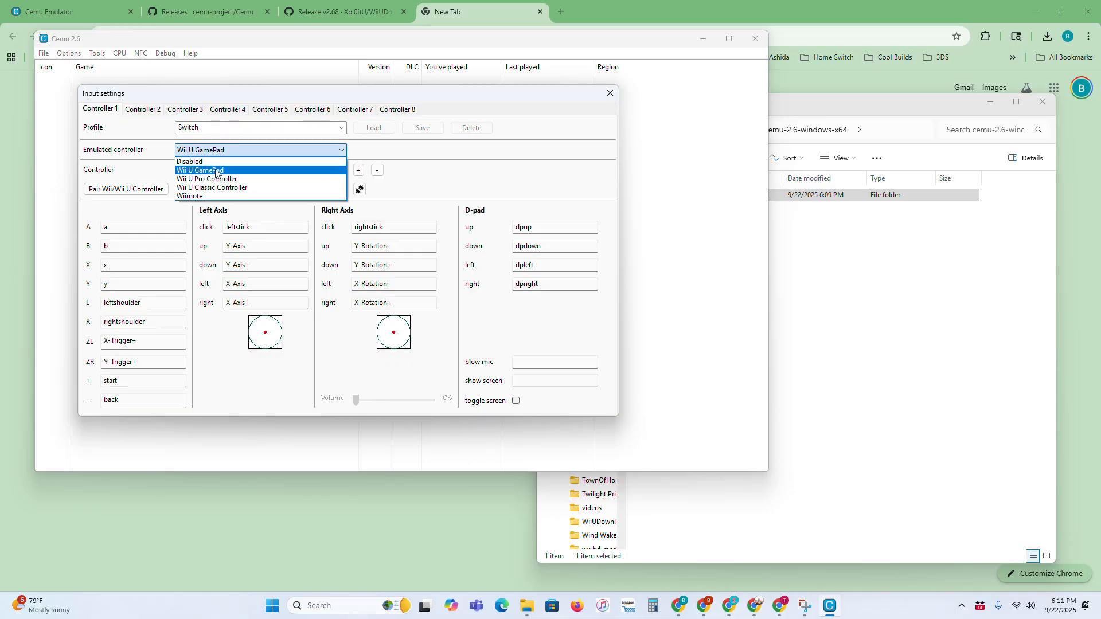
{"action": "left_click", "coordinate": [215, 170]}
{"action": "left_click", "coordinate": [217, 127]}
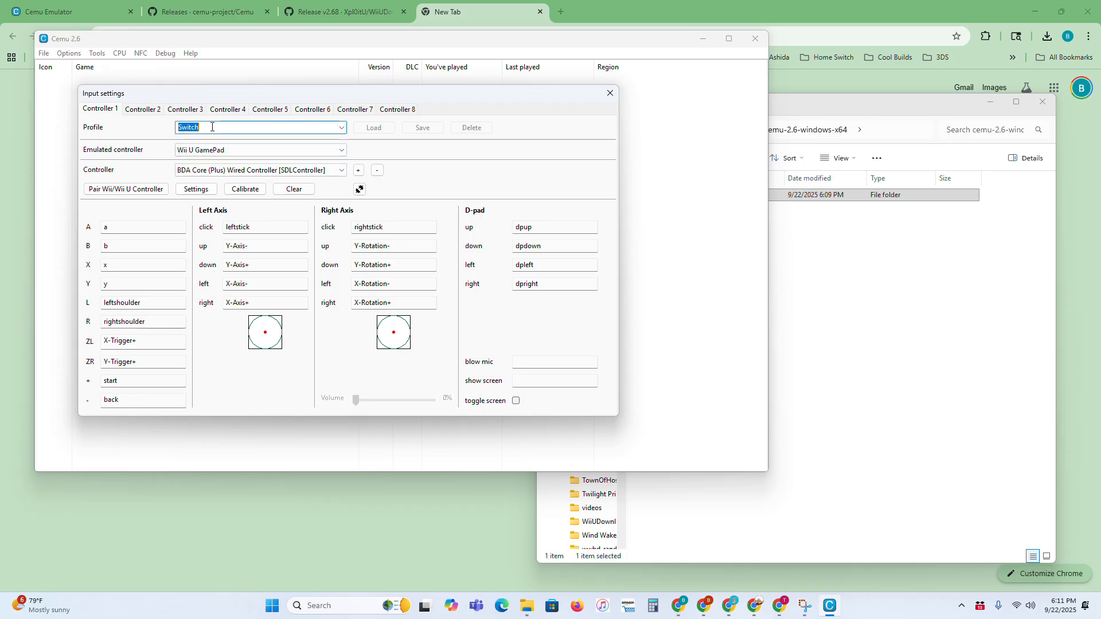
{"action": "left_click", "coordinate": [236, 172]}
{"action": "left_click", "coordinate": [253, 179]}
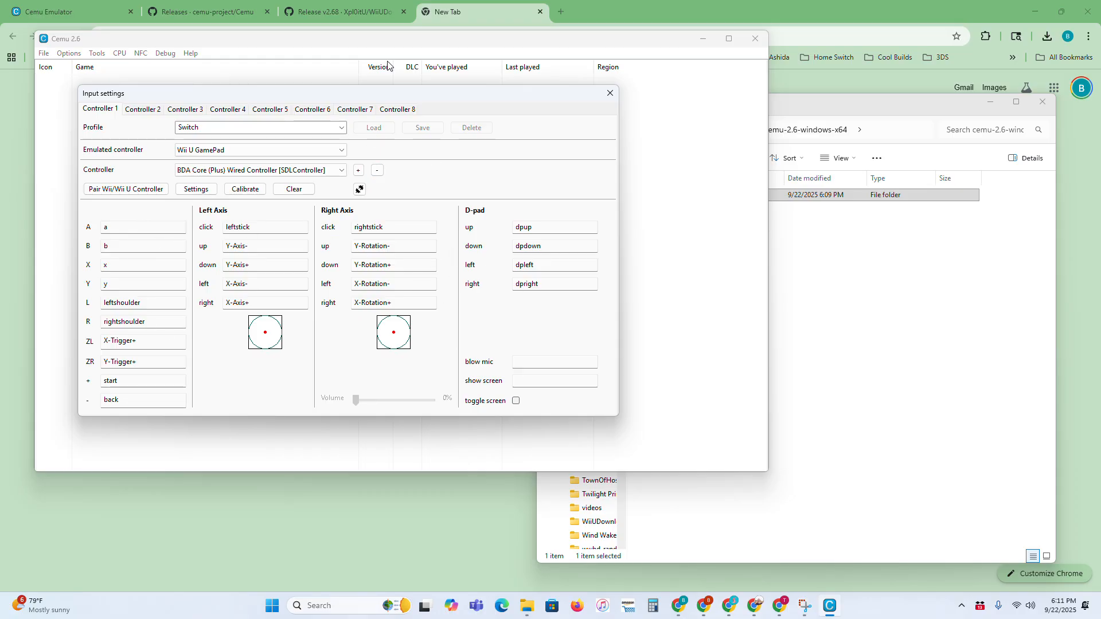
{"action": "left_click", "coordinate": [486, 21]}
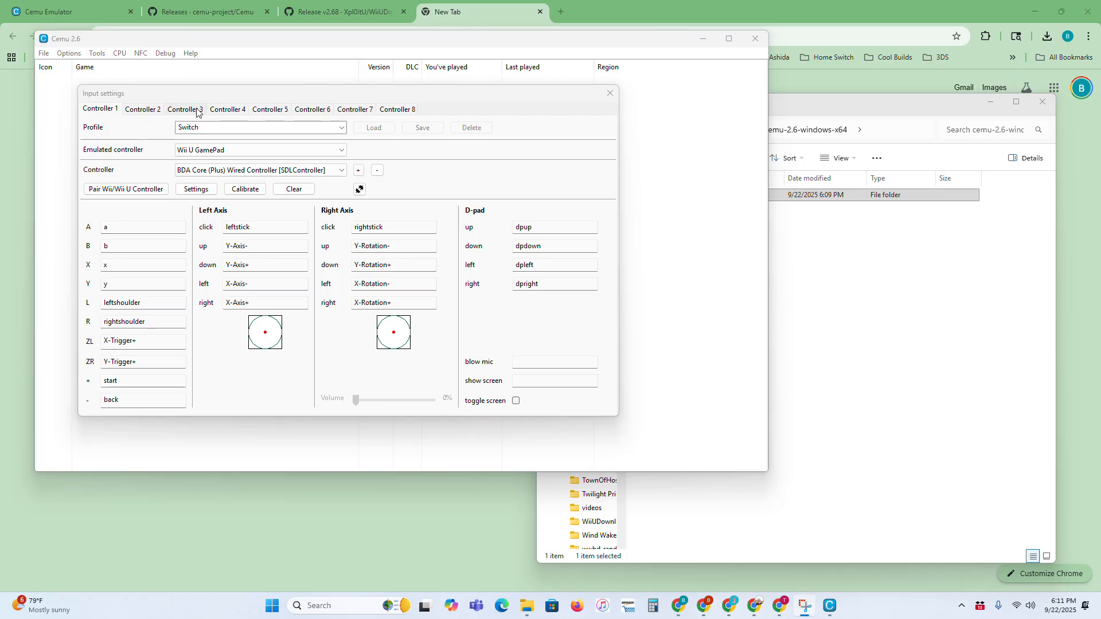
{"action": "left_click", "coordinate": [609, 93]}
Open the general settings and look over the graphics and audio options.
{"action": "left_click", "coordinate": [68, 52]}
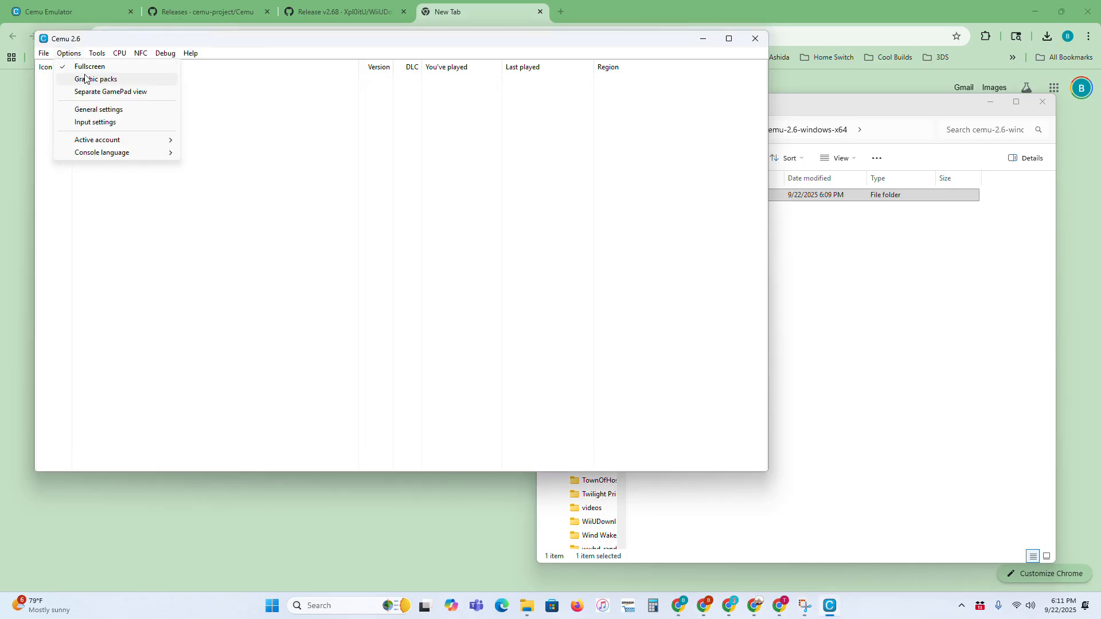
{"action": "left_click", "coordinate": [80, 113]}
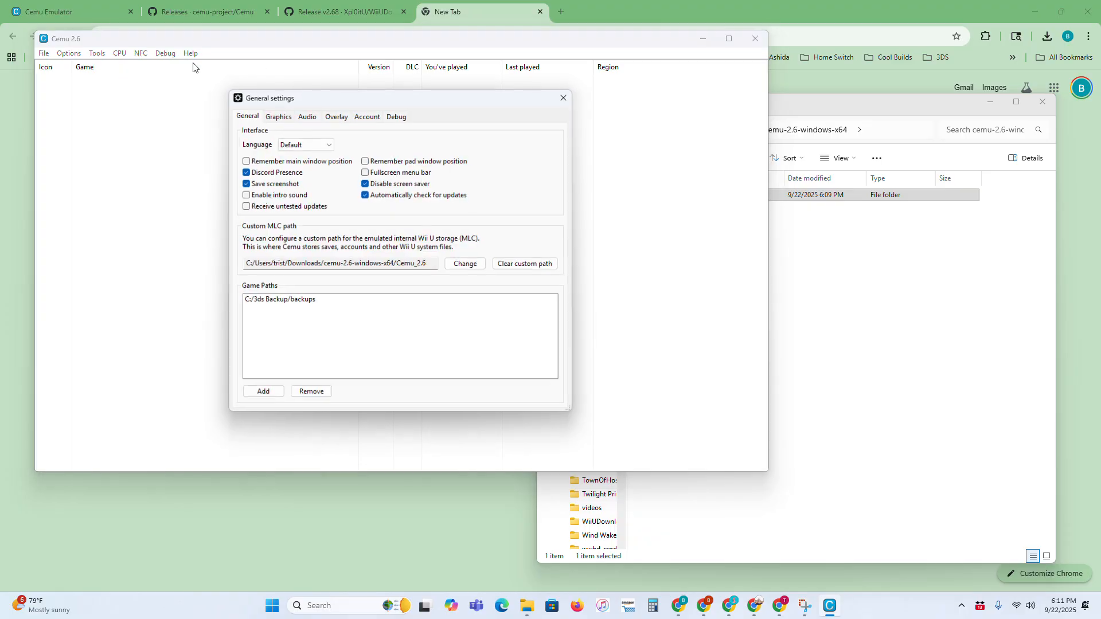
{"action": "left_click", "coordinate": [278, 114]}
{"action": "left_click", "coordinate": [305, 116]}
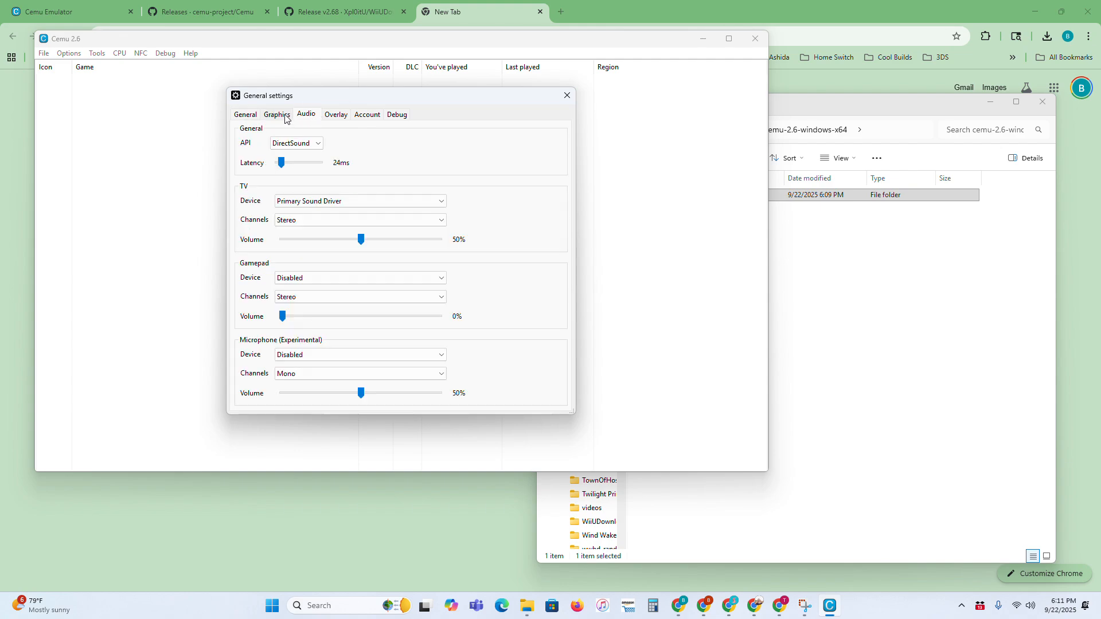
Switch the graphics API to OpenGL in the graphics settings, return it to Vulkan, and recheck the available API choices.
{"action": "left_click", "coordinate": [285, 117]}
{"action": "left_click", "coordinate": [321, 144]}
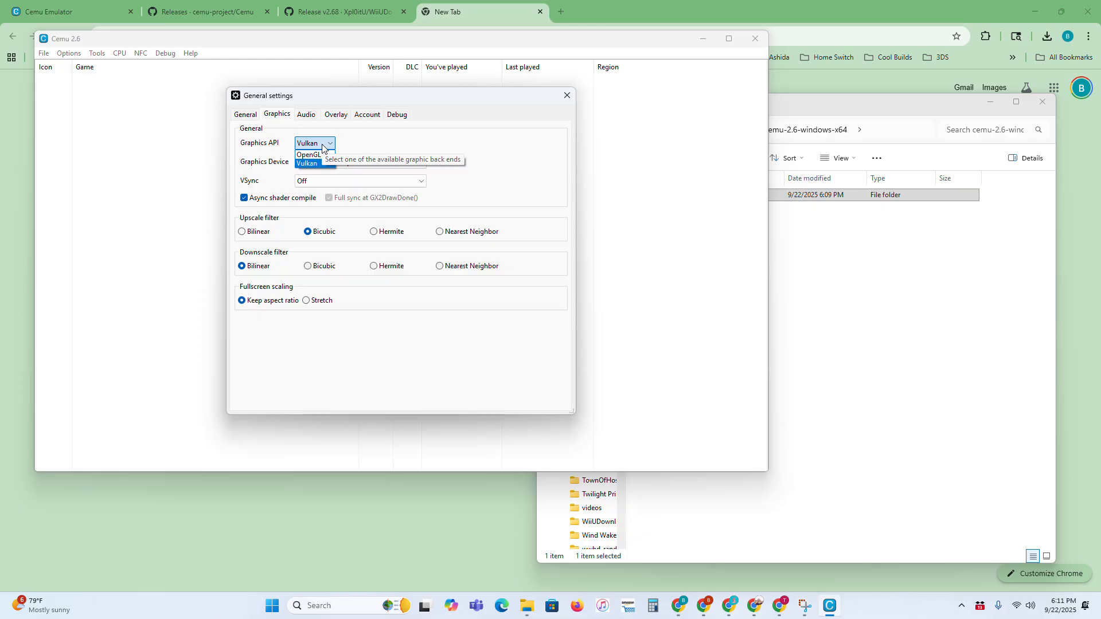
{"action": "left_click", "coordinate": [309, 155]}
{"action": "left_click", "coordinate": [314, 144]}
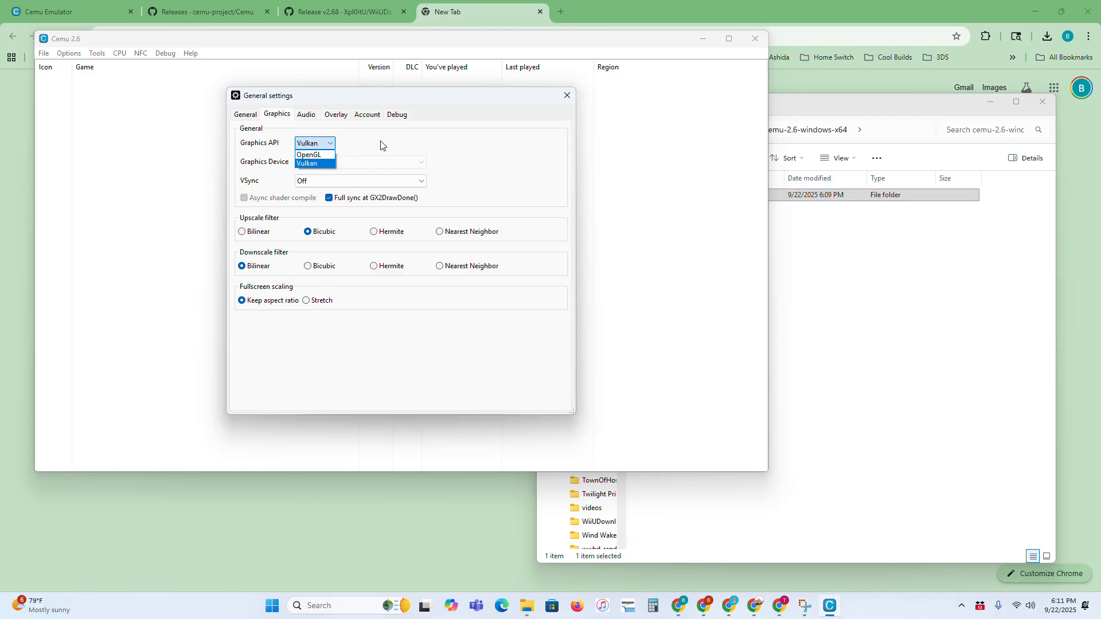
{"action": "left_click", "coordinate": [406, 141]}
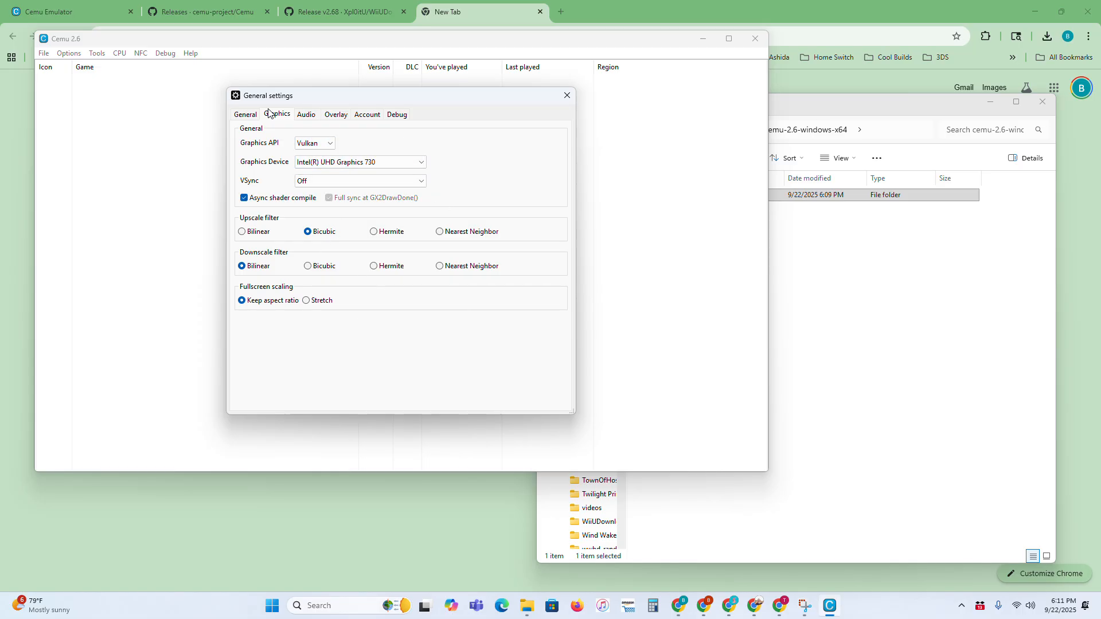
{"action": "left_click", "coordinate": [320, 142]}
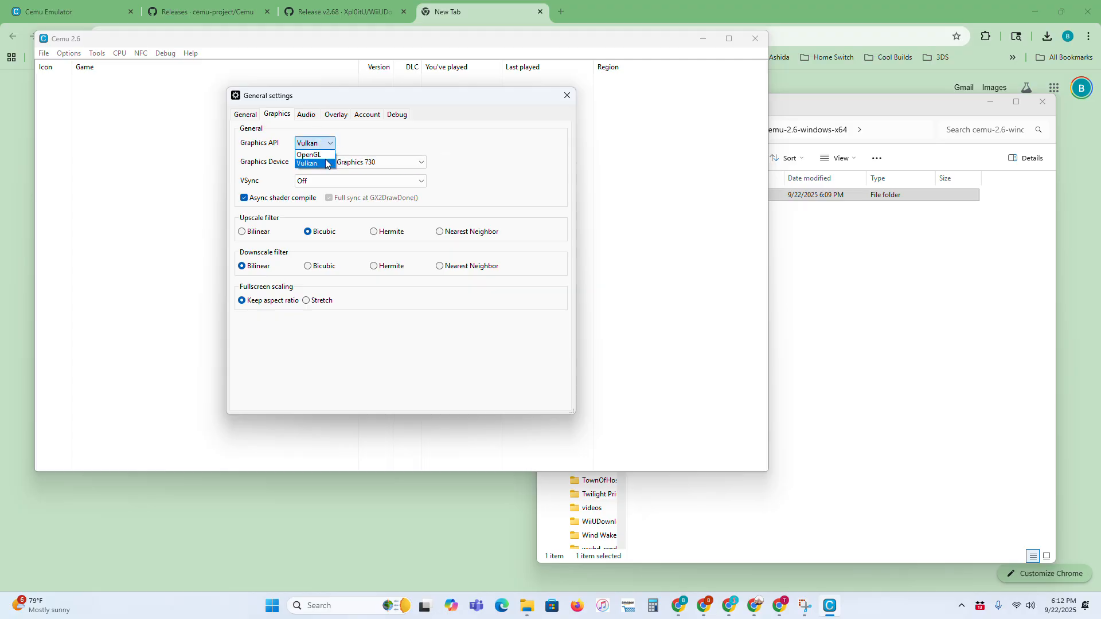
{"action": "left_click", "coordinate": [516, 150]}
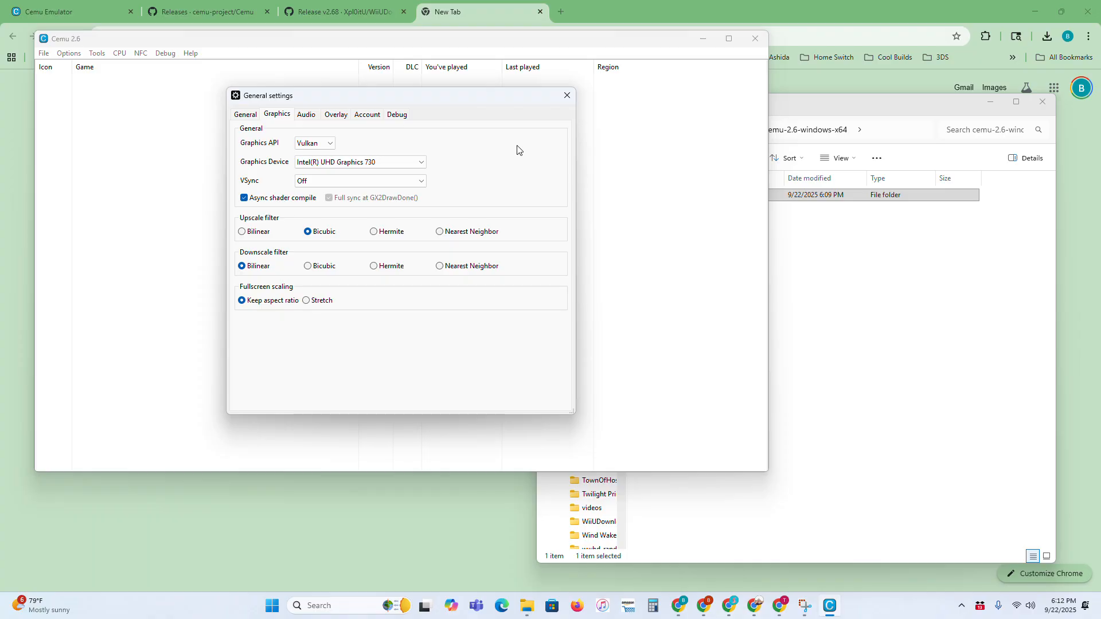
Look over the audio, overlay, account, graphics and general pages of the general settings, and close the window.
{"action": "left_click", "coordinate": [301, 115]}
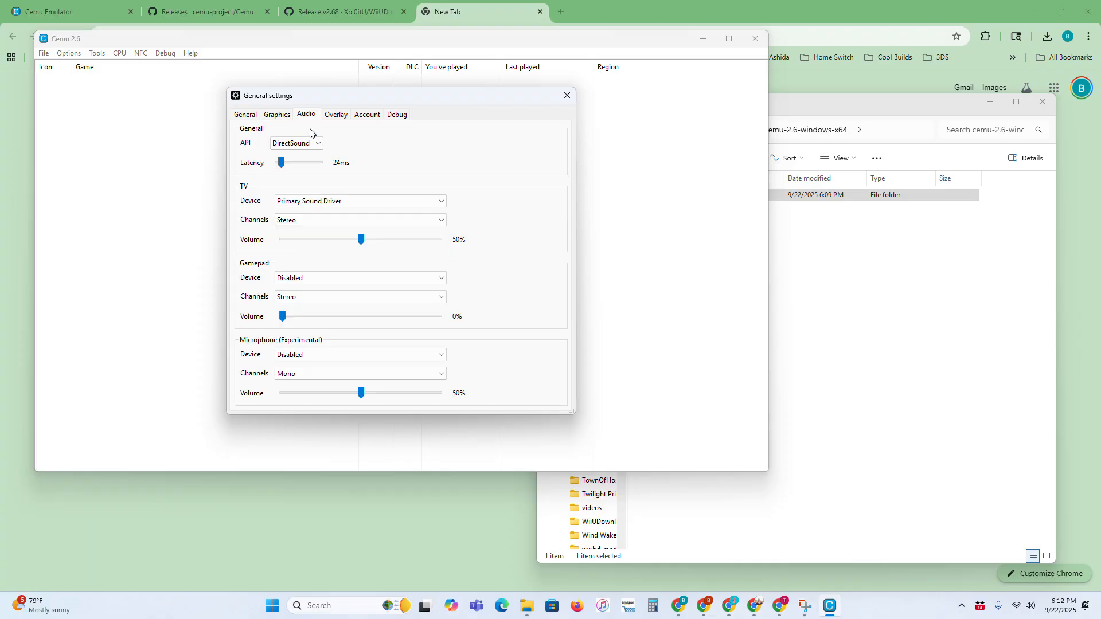
{"action": "left_click", "coordinate": [330, 118]}
{"action": "left_click", "coordinate": [361, 117]}
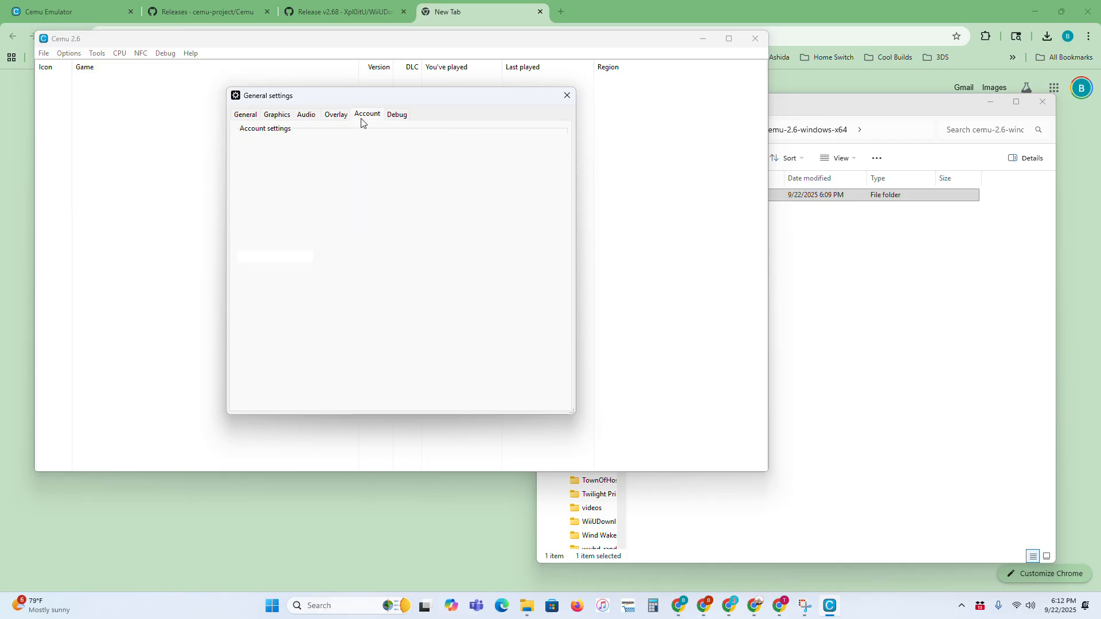
{"action": "left_click", "coordinate": [338, 115]}
{"action": "left_click", "coordinate": [302, 117]}
{"action": "left_click", "coordinate": [286, 118]}
{"action": "left_click", "coordinate": [258, 117]}
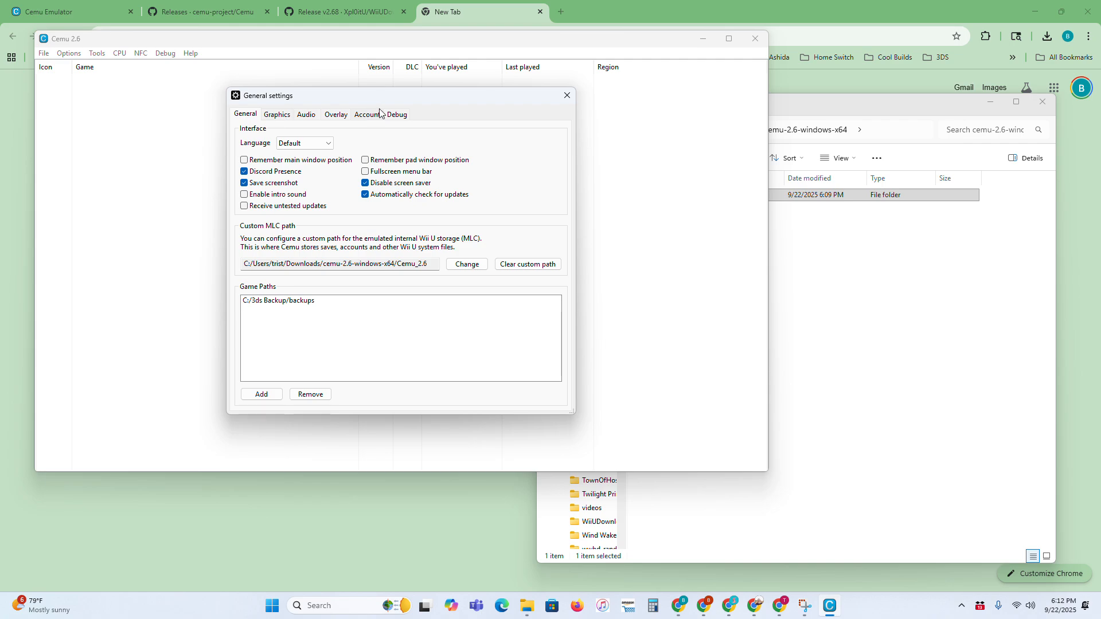
{"action": "left_click", "coordinate": [566, 95]}
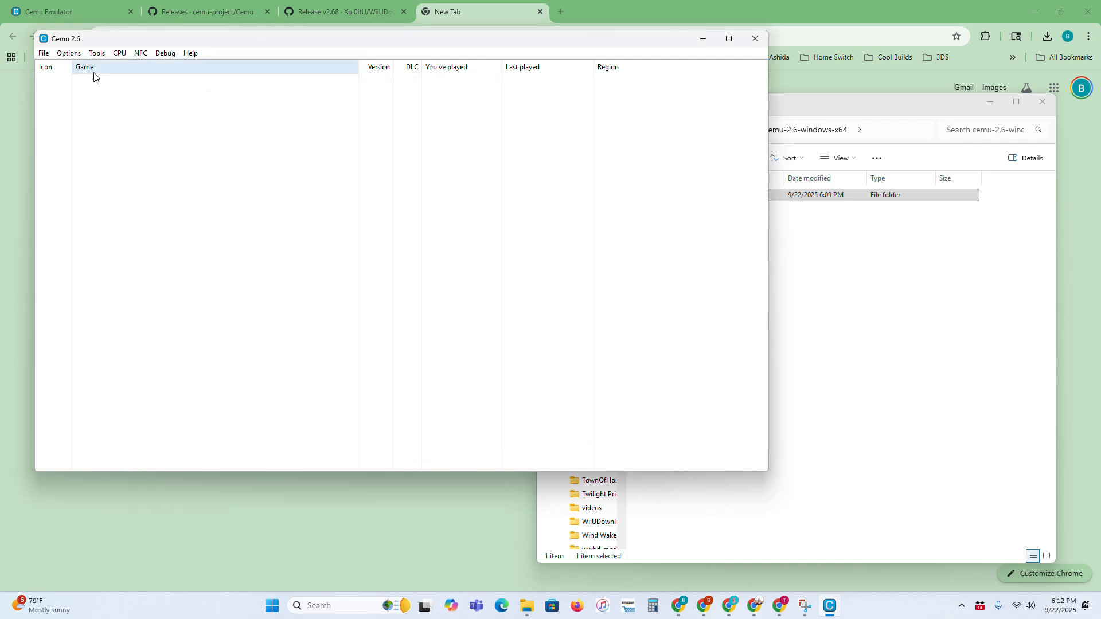
{"action": "left_click", "coordinate": [43, 53]}
{"action": "left_click", "coordinate": [235, 145]}
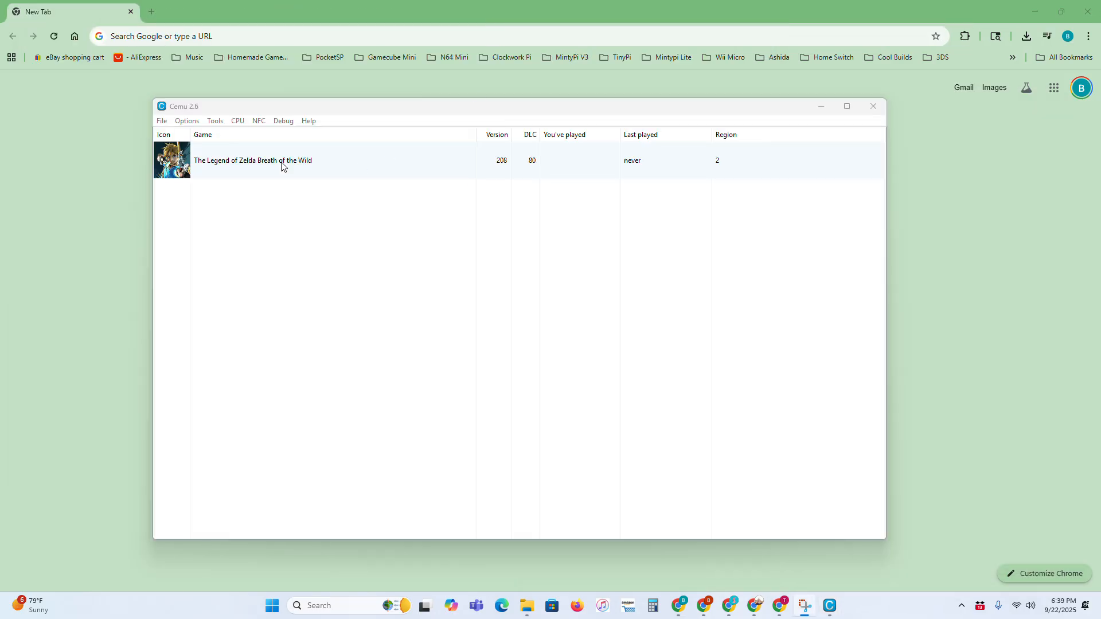
Examine the Mods, Workarounds and Cheats graphic packs for The Legend of Zelda Breath of the Wild, and close the window without enabling any.
{"action": "left_click", "coordinate": [282, 165]}
{"action": "right_click", "coordinate": [281, 165]}
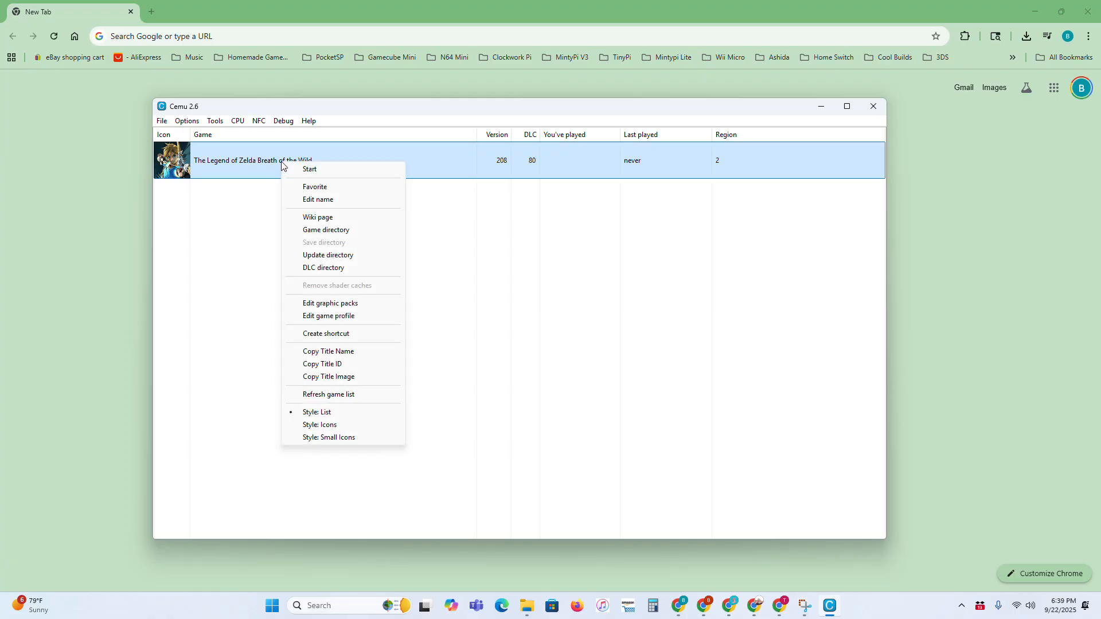
{"action": "left_click", "coordinate": [333, 304]}
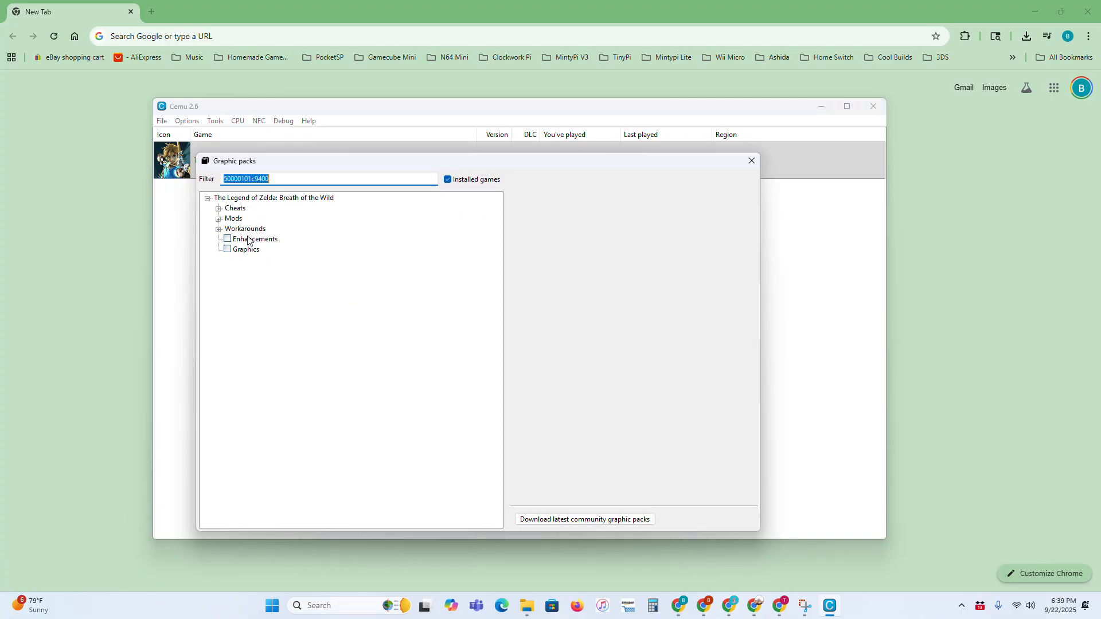
{"action": "left_click", "coordinate": [218, 219]}
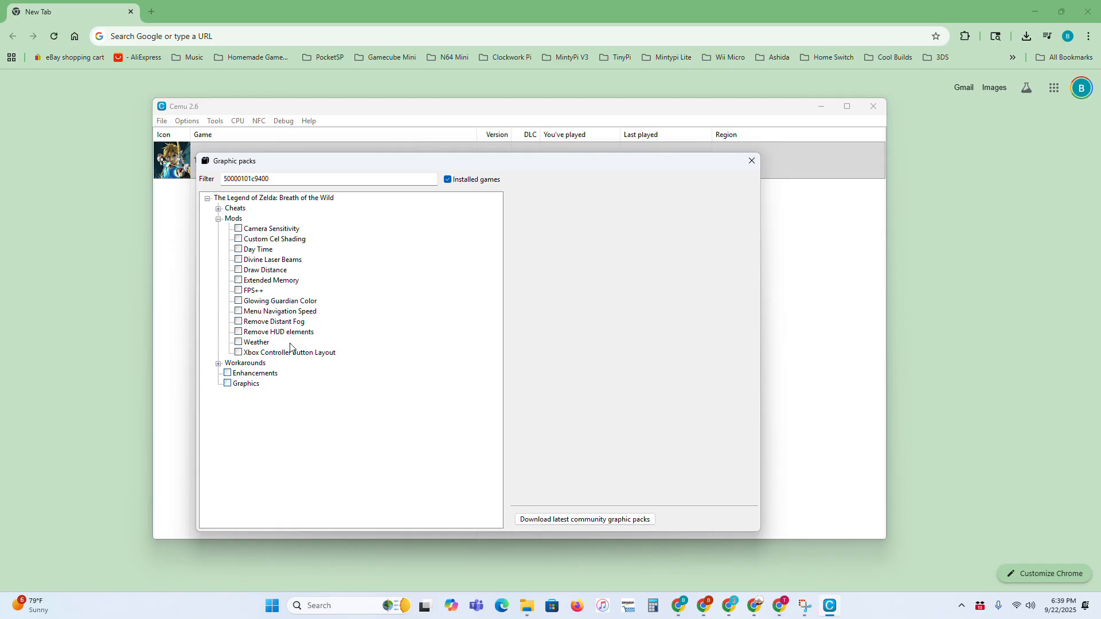
{"action": "left_click", "coordinate": [219, 219]}
{"action": "left_click", "coordinate": [218, 229]}
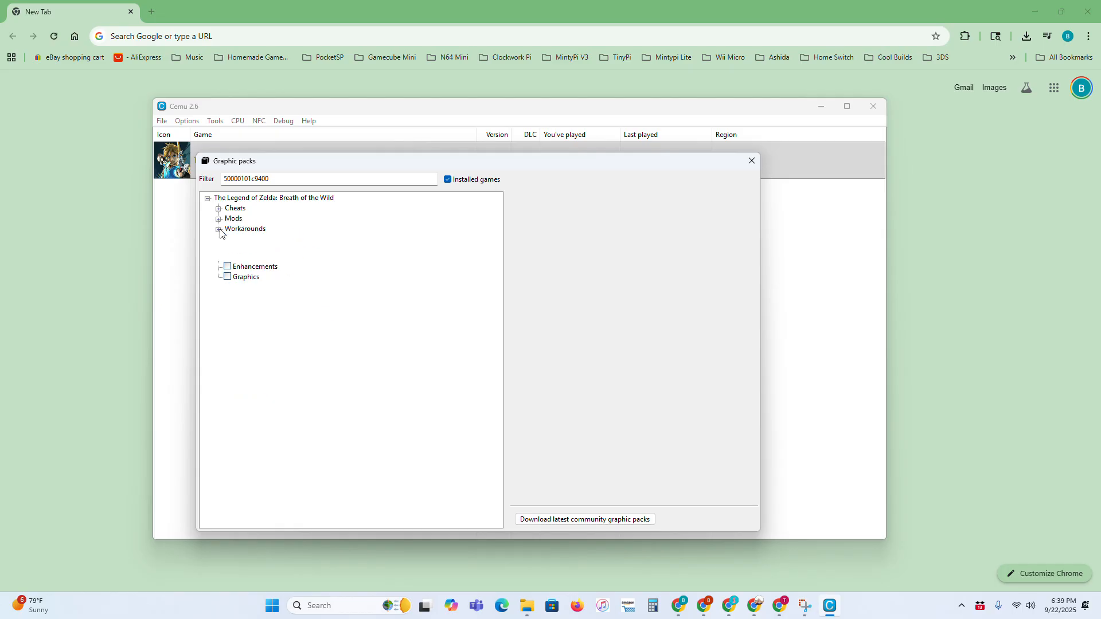
{"action": "left_click", "coordinate": [218, 230]}
{"action": "left_click", "coordinate": [218, 209]}
{"action": "left_click", "coordinate": [218, 209]}
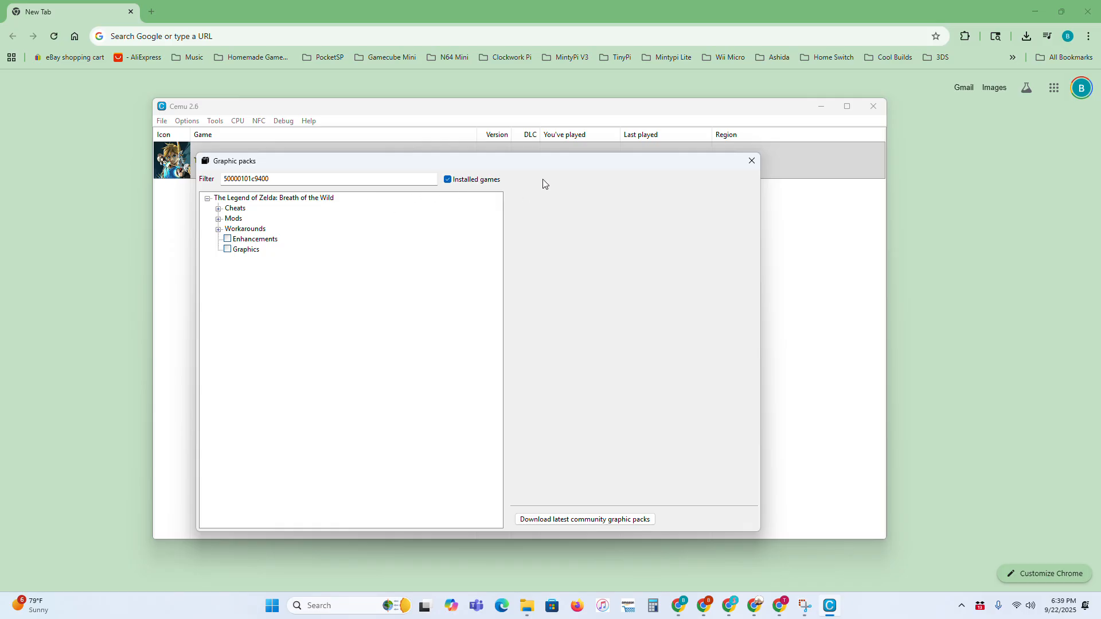
{"action": "left_click", "coordinate": [751, 161]}
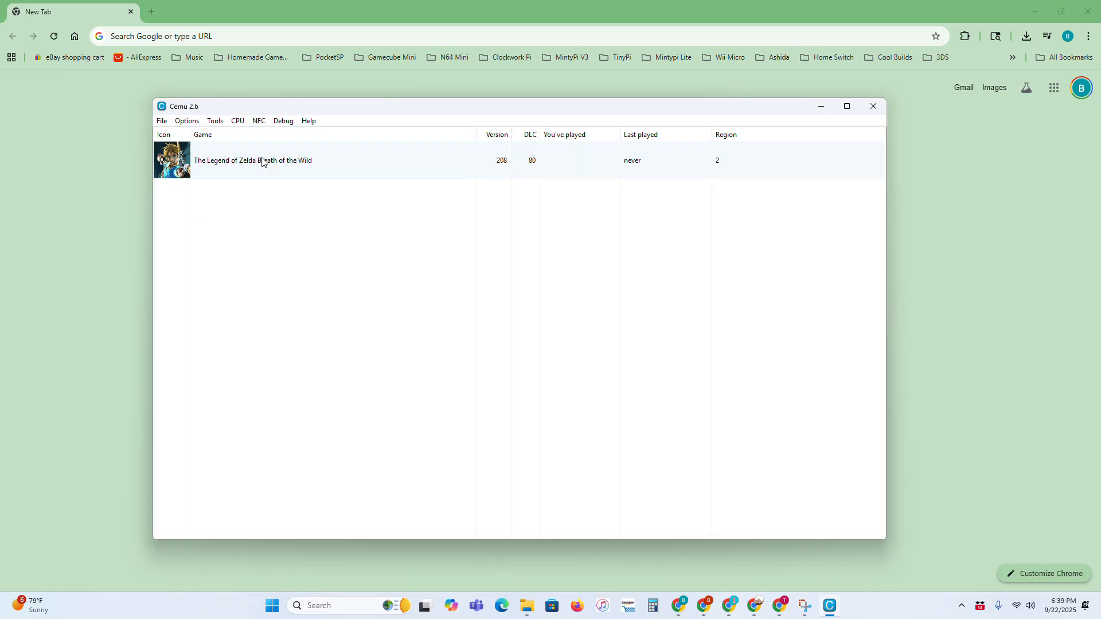
Bring up Cemu's list of display, graphic pack, general and input options.
{"action": "left_click", "coordinate": [177, 122]}
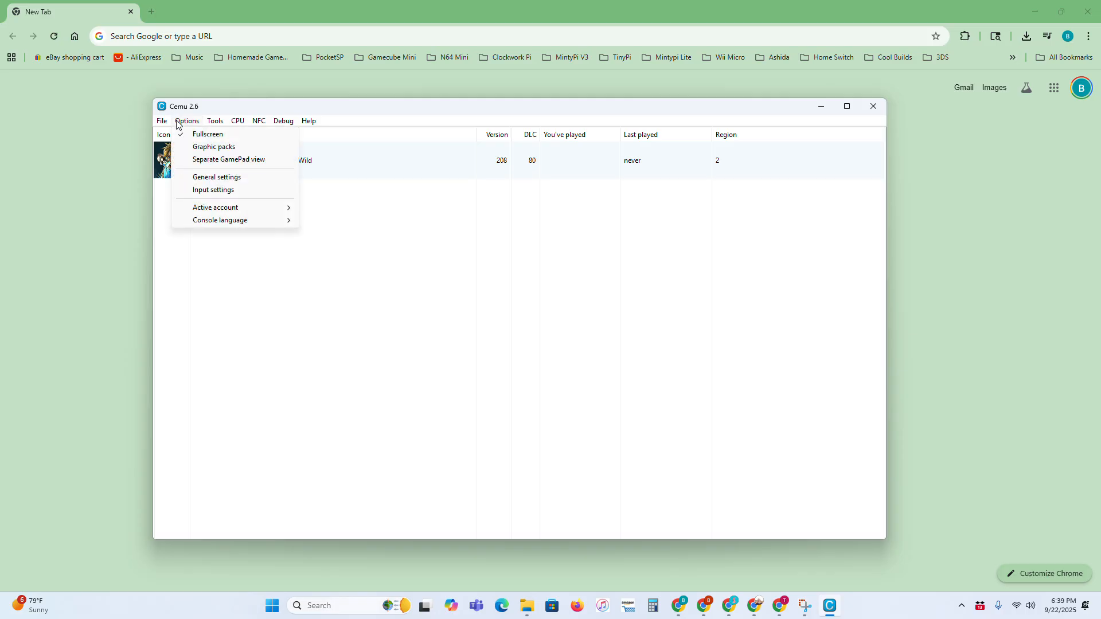